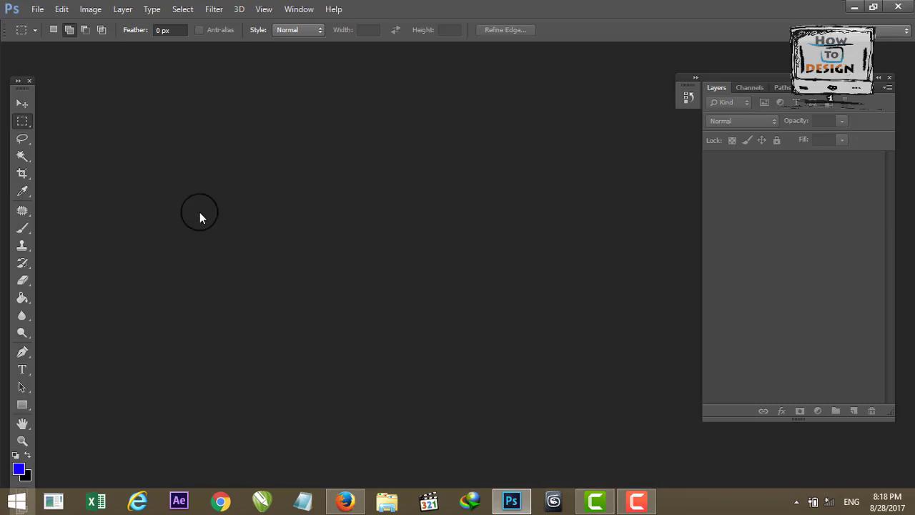
# - Nudge the tools panel up and float the blank Untitled-1 document in its own window
pyautogui.moveTo(18, 85); pyautogui.dragTo(22, 71)
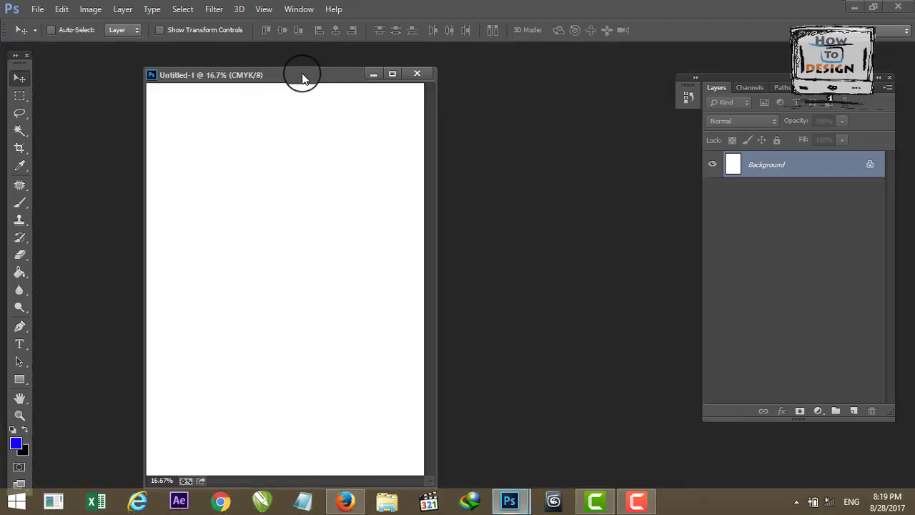
pyautogui.moveTo(79, 50); pyautogui.dragTo(388, 107)
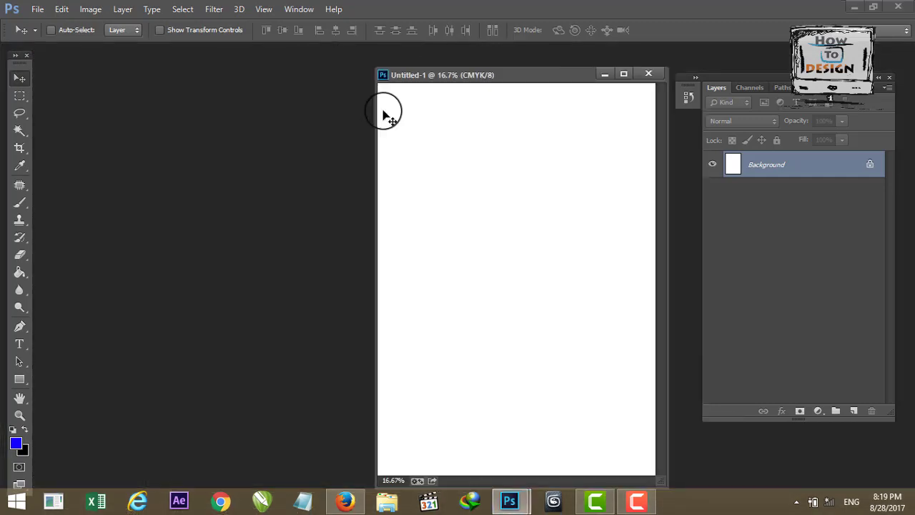
# - Browse into the Image folder and open Beautiful-discussion-room-interior-wallpaper.jpg
pyautogui.doubleClick(185, 101)
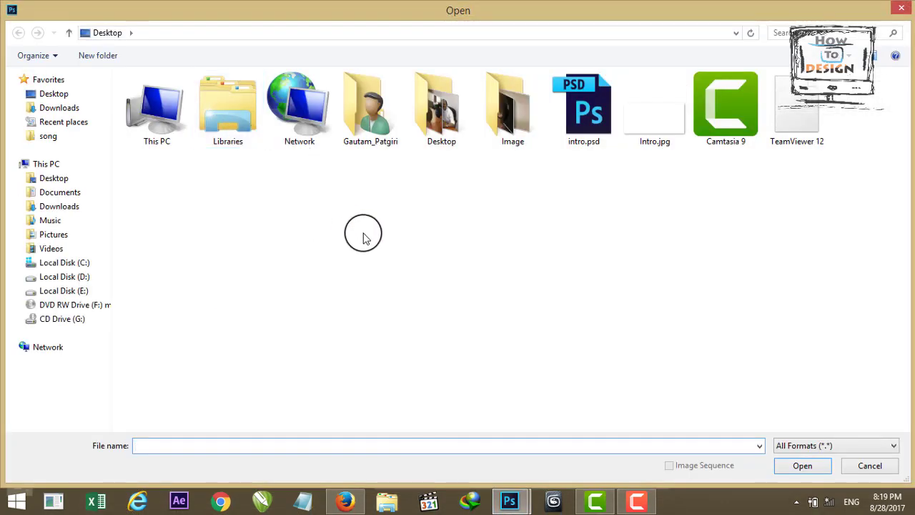
pyautogui.click(520, 109)
pyautogui.doubleClick(520, 110)
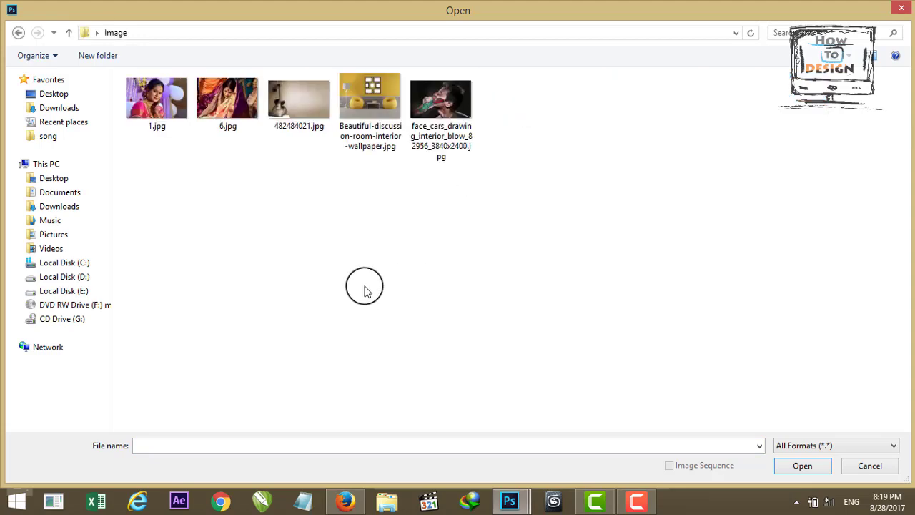
pyautogui.click(377, 118)
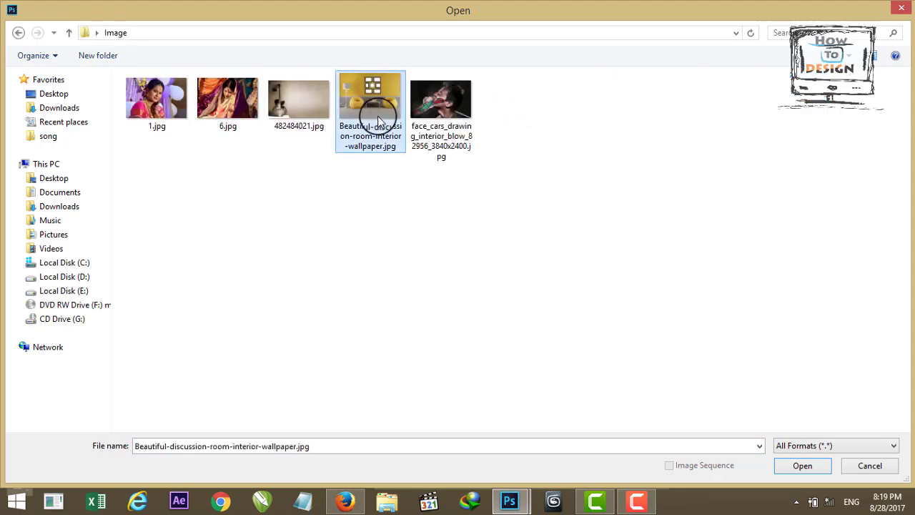
pyautogui.doubleClick(377, 116)
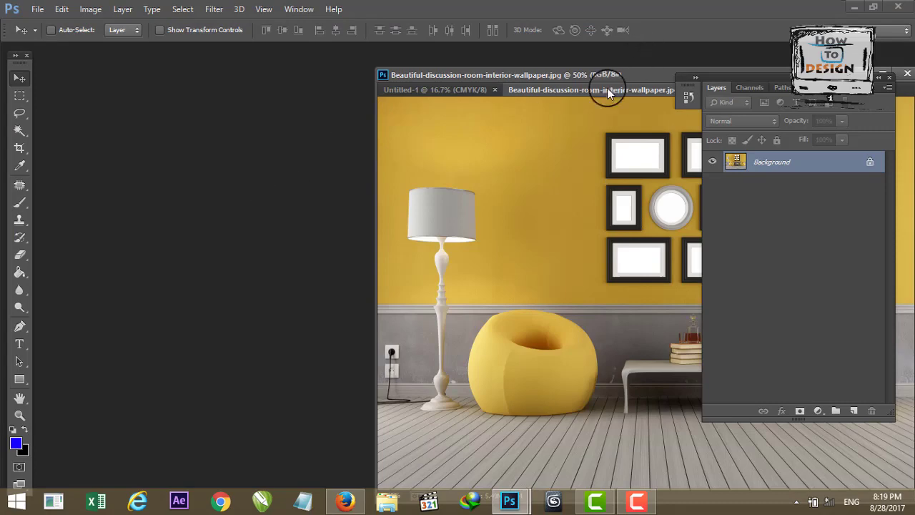
# - Float and reposition the room photo window, then attempt a move that triggers the locked-layer error
pyautogui.moveTo(607, 89); pyautogui.dragTo(168, 93)
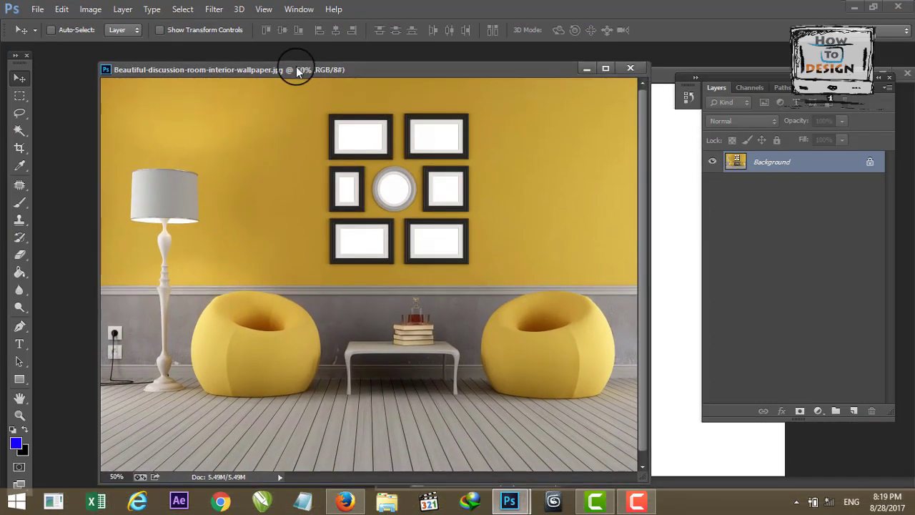
pyautogui.moveTo(259, 91); pyautogui.dragTo(306, 62)
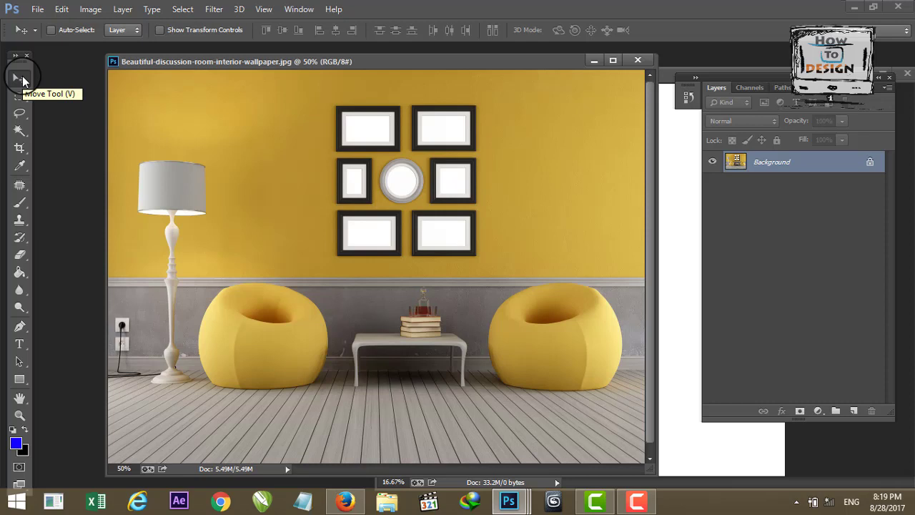
pyautogui.moveTo(357, 155); pyautogui.dragTo(525, 156)
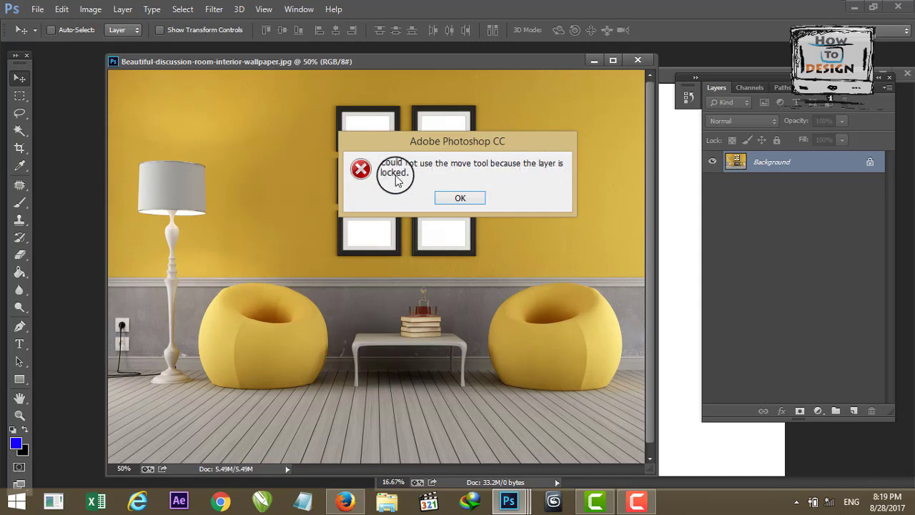
# - Dismiss the locked-layer error and rearrange the Untitled-1 and room photo windows
pyautogui.click(479, 198)
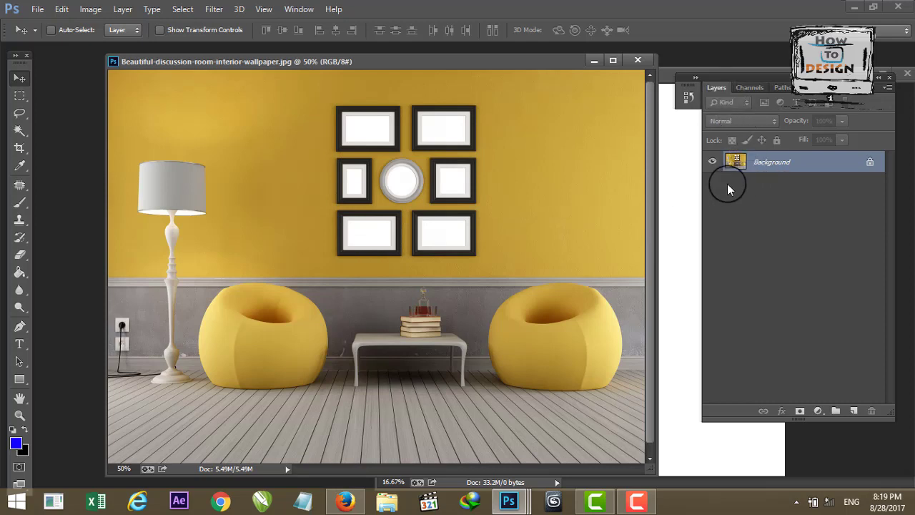
pyautogui.doubleClick(769, 161)
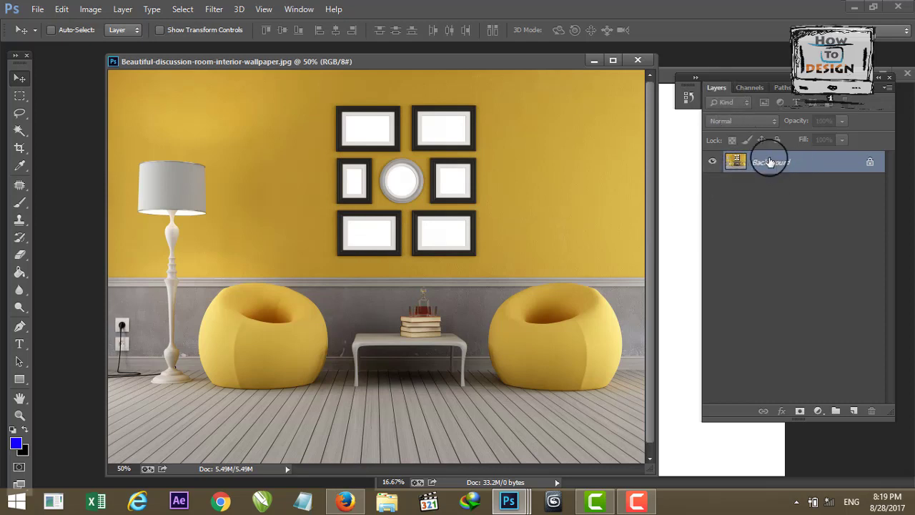
pyautogui.click(666, 142)
pyautogui.moveTo(575, 77); pyautogui.dragTo(418, 115)
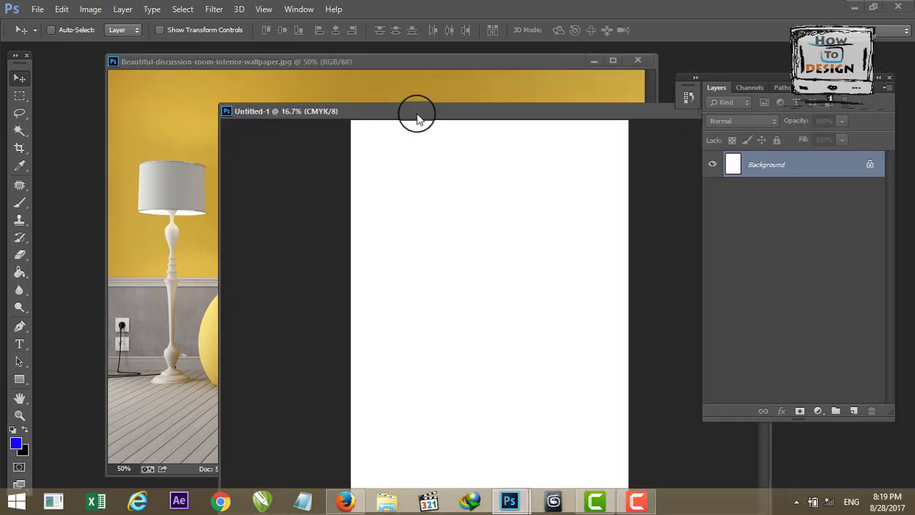
pyautogui.click(548, 91)
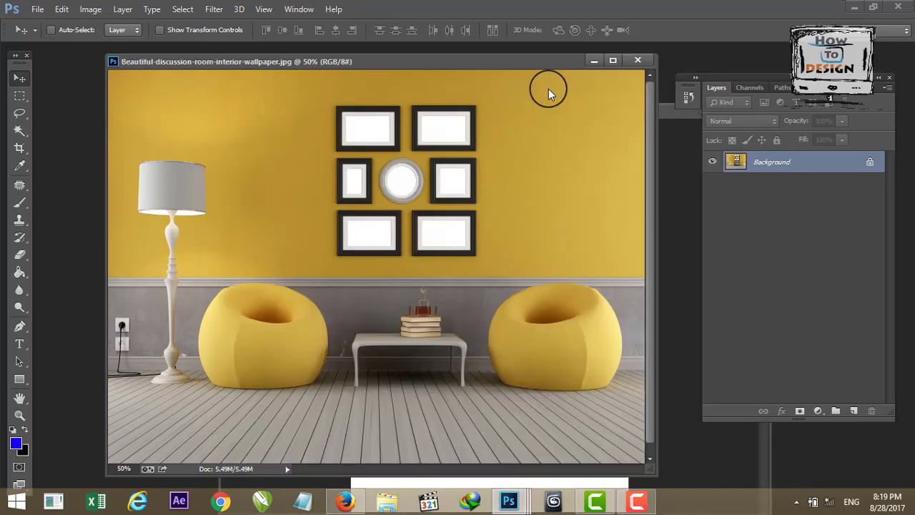
# - Convert the room photo's locked Background into an unlocked Layer 0
pyautogui.doubleClick(779, 165)
pyautogui.click(870, 163)
pyautogui.doubleClick(831, 170)
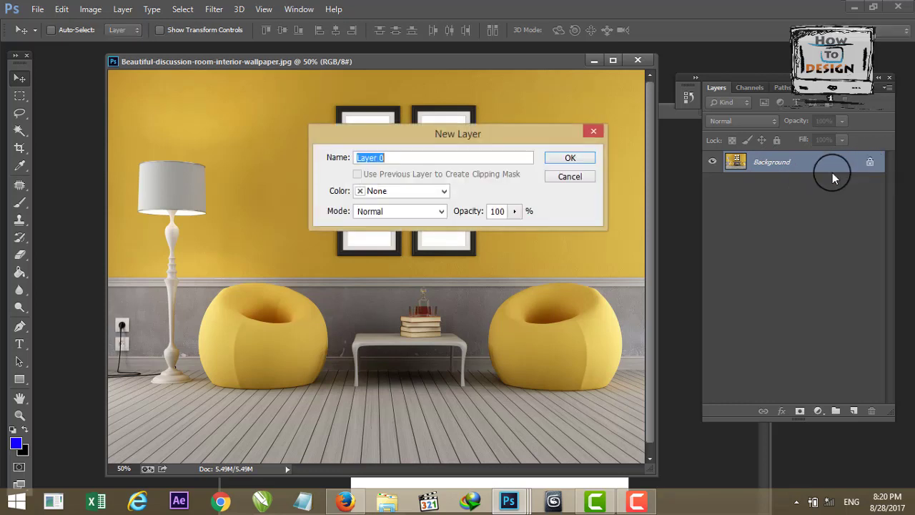
pyautogui.click(571, 159)
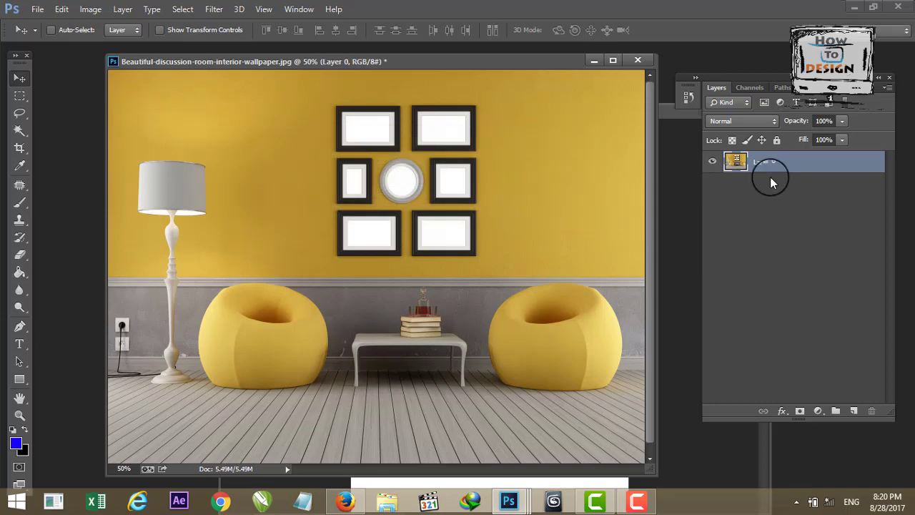
# - Test-move and undo the photo, select Layer 0 copy, and shift the blue test stroke around
pyautogui.moveTo(359, 228); pyautogui.dragTo(515, 192)
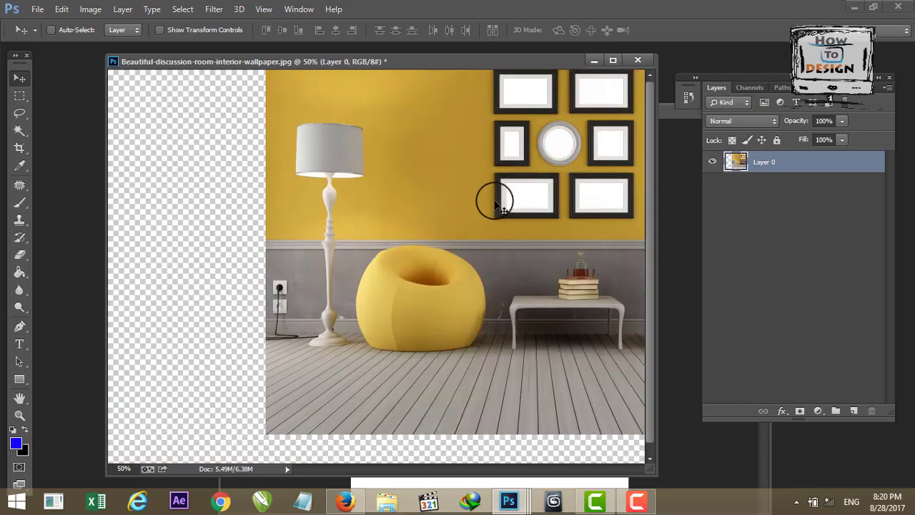
pyautogui.hotkey('ctrl', 'z')
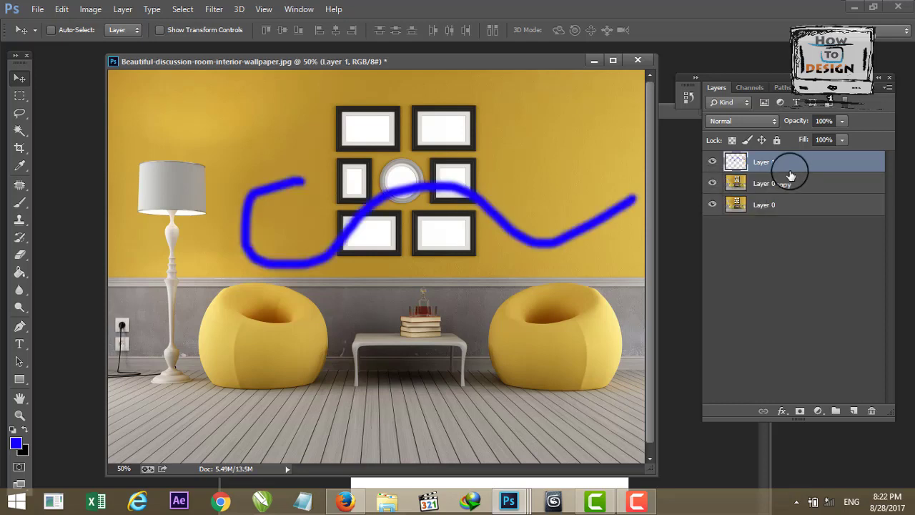
pyautogui.click(797, 184)
pyautogui.click(787, 162)
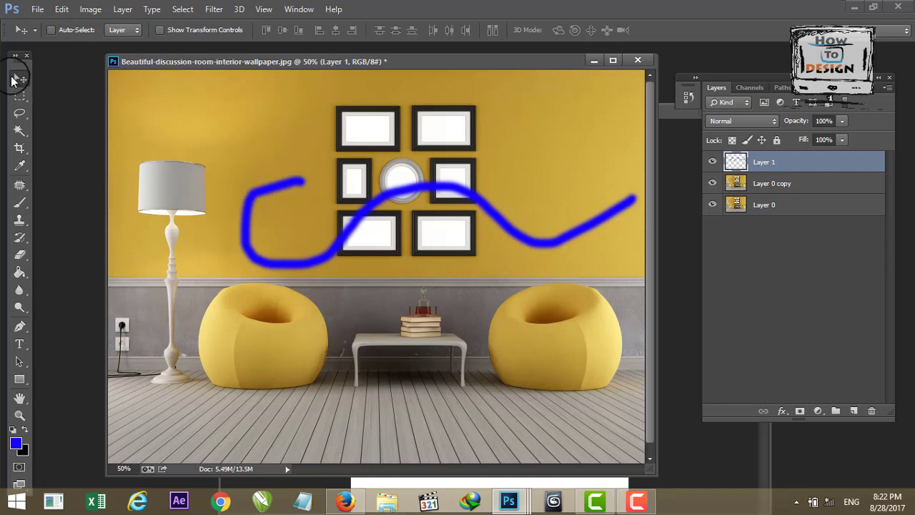
pyautogui.moveTo(236, 161)
pyautogui.mouseDown()
pyautogui.moveTo(190, 238)
pyautogui.moveTo(210, 177)
pyautogui.mouseUp()
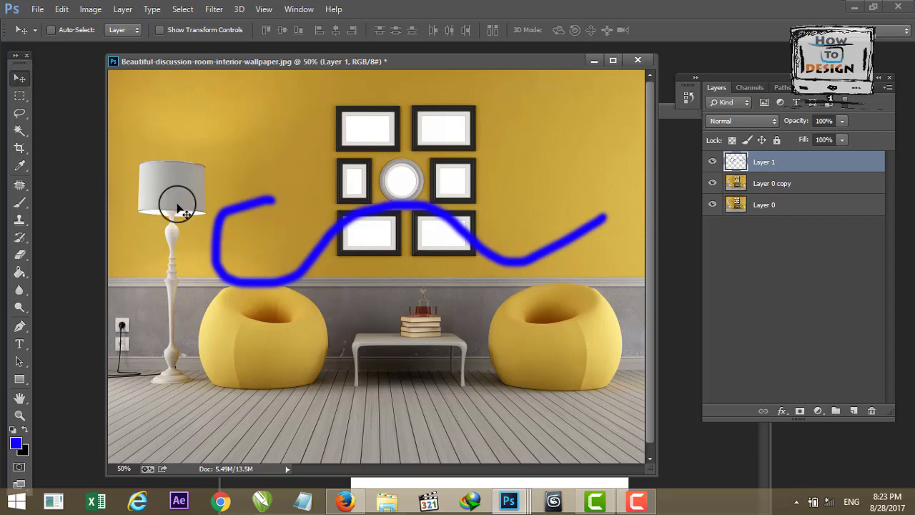
pyautogui.moveTo(223, 219)
pyautogui.mouseDown()
pyautogui.moveTo(239, 202)
pyautogui.moveTo(175, 209)
pyautogui.mouseUp()
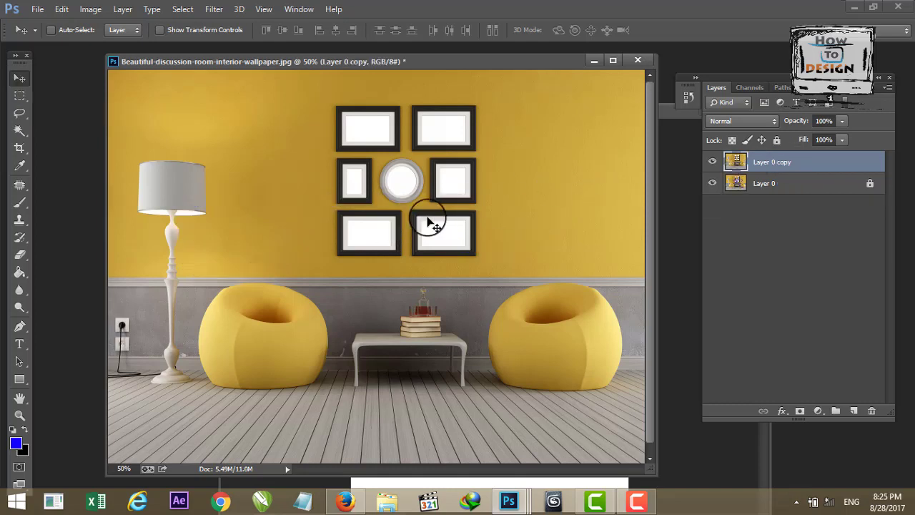
# - Keep the Rectangular Marquee Tool and drag a box around the top-left picture frame
pyautogui.rightClick(20, 94)
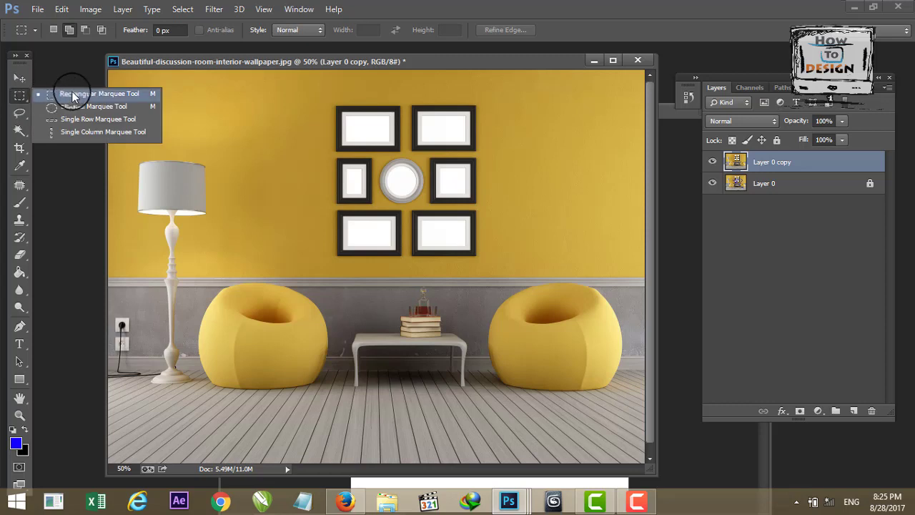
pyautogui.click(21, 95)
pyautogui.rightClick(21, 95)
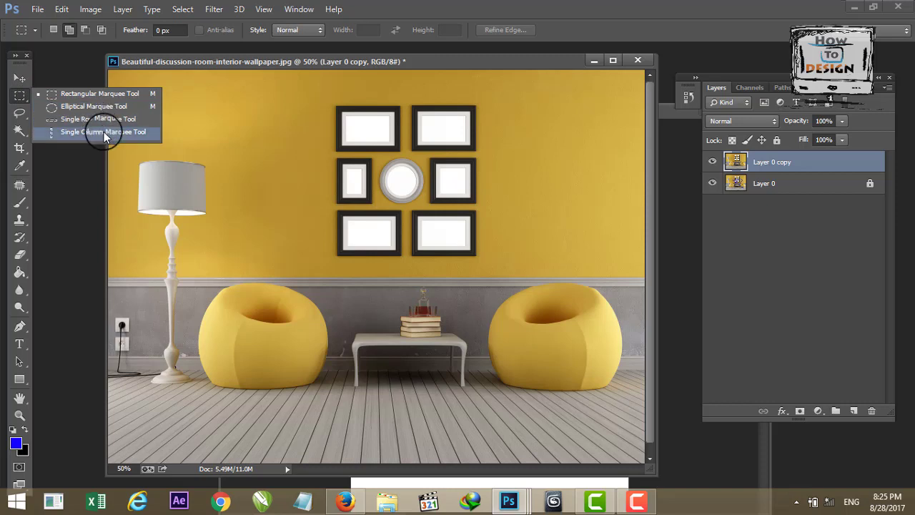
pyautogui.click(20, 95)
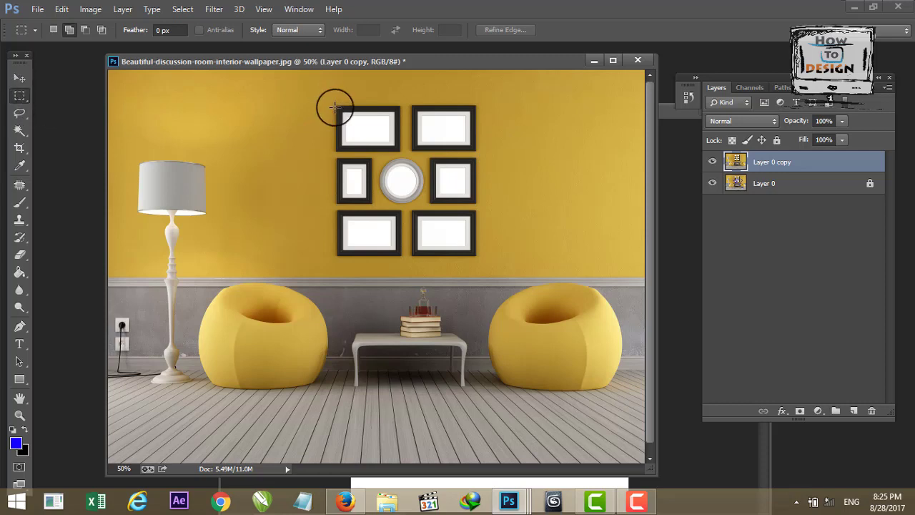
pyautogui.moveTo(336, 104); pyautogui.dragTo(400, 152)
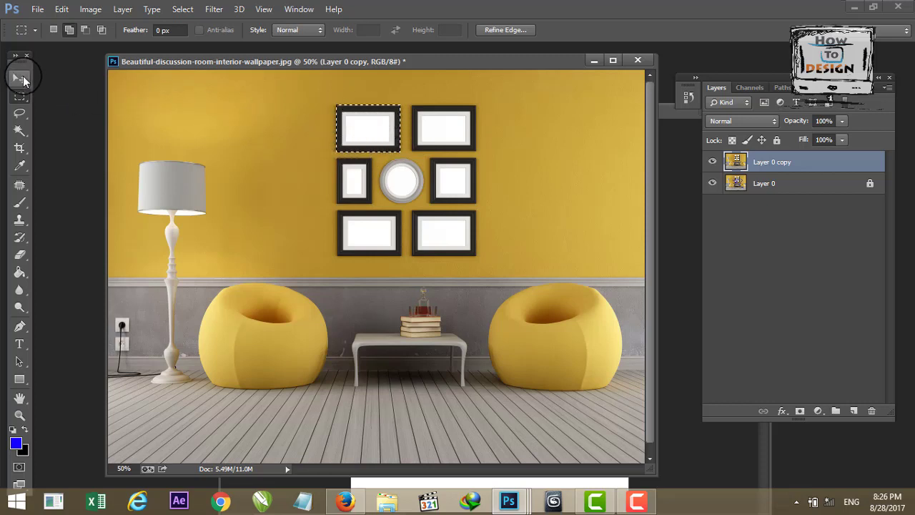
# - Move the selected top-left frame left, hide Layer 0, undo a second move, and deselect
pyautogui.click(20, 79)
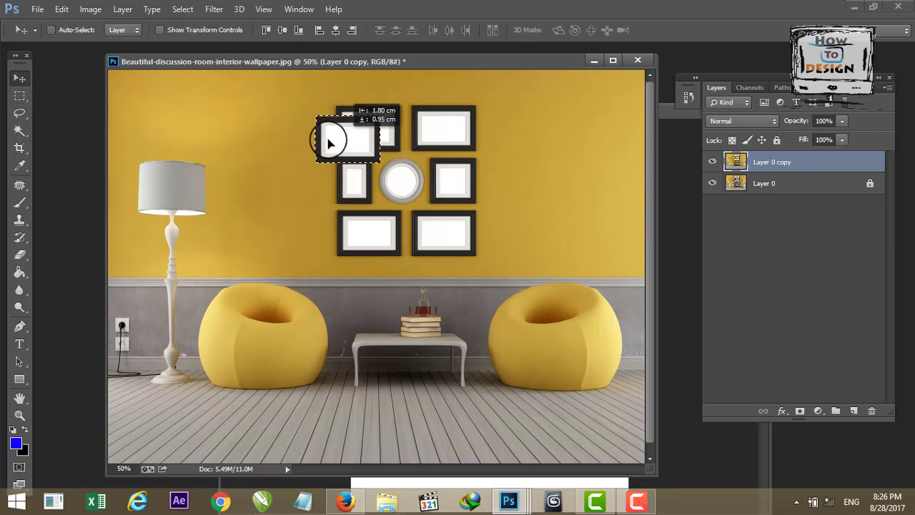
pyautogui.moveTo(365, 129); pyautogui.dragTo(218, 126)
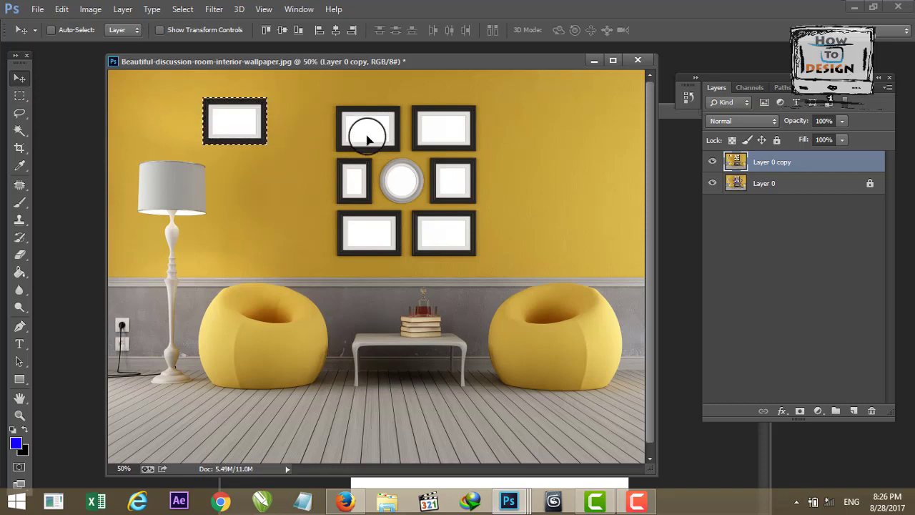
pyautogui.click(713, 184)
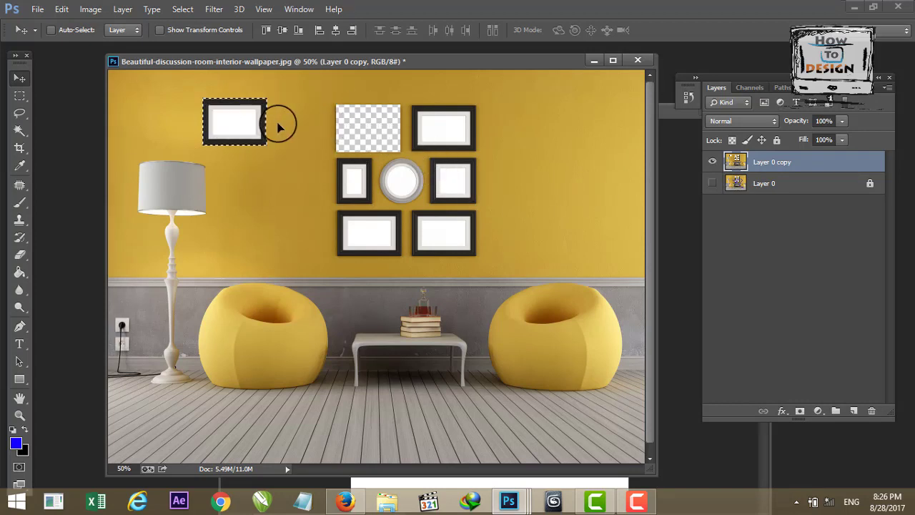
pyautogui.moveTo(228, 122); pyautogui.dragTo(243, 177)
pyautogui.hotkey('ctrl', 'z')
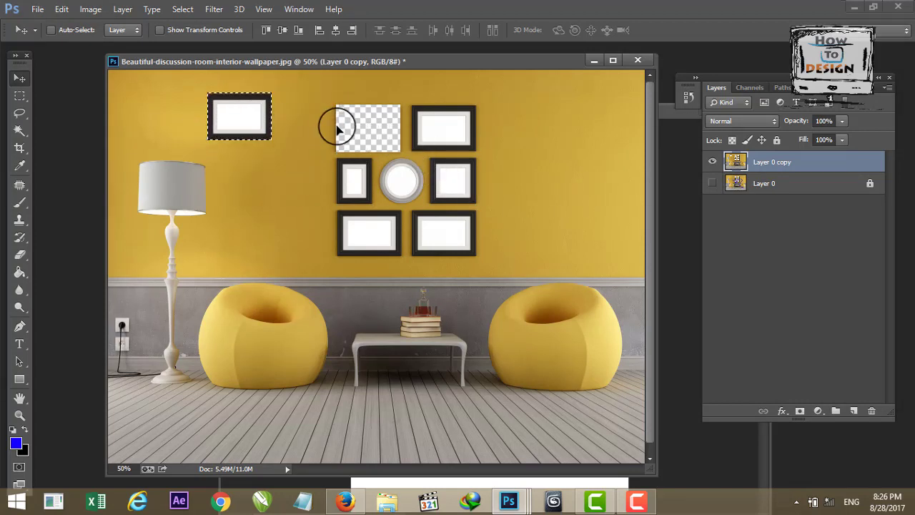
pyautogui.click(242, 115)
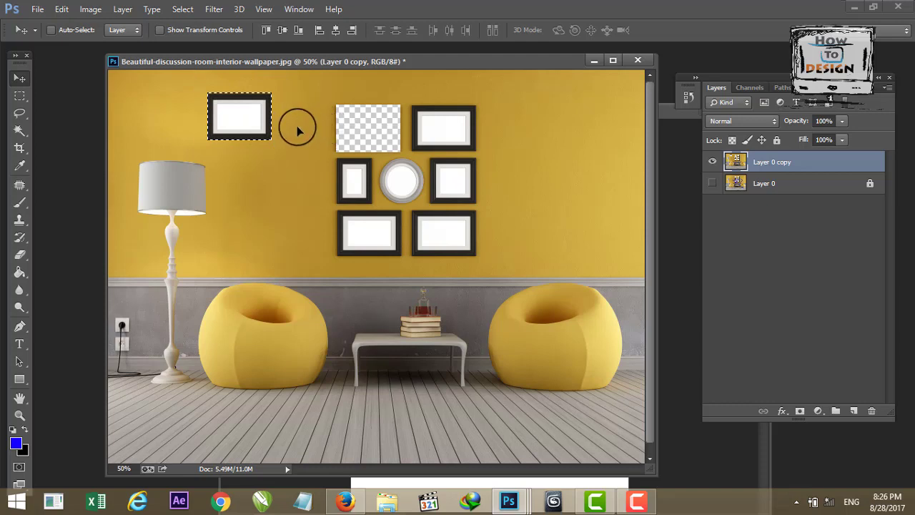
pyautogui.hotkey('ctrl', 'd')
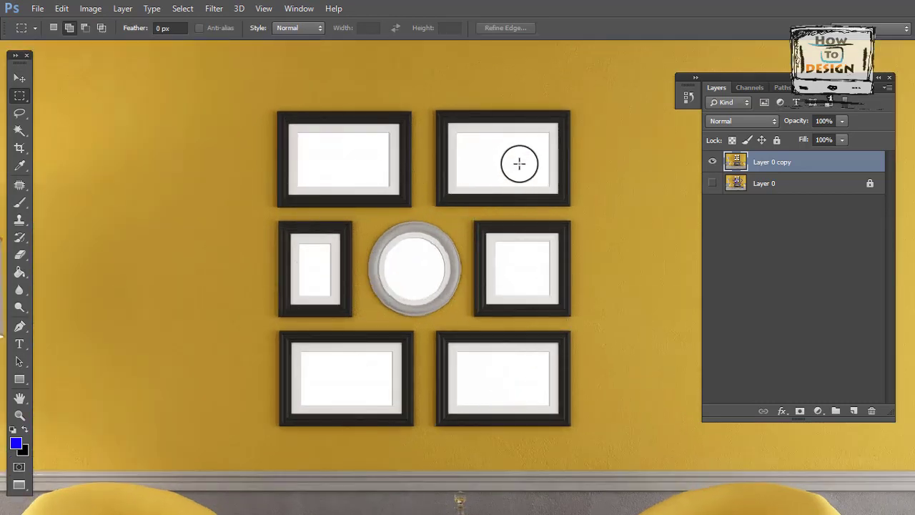
# - Reselect the top-left frame and, in Add to selection mode, add the top-right and middle-left frames
pyautogui.hotkey('ctrl', 'shift', 'd')
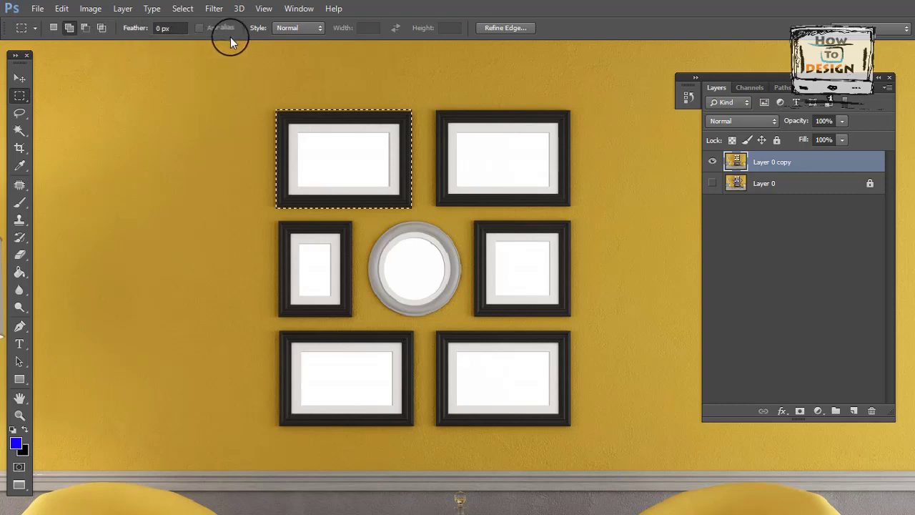
pyautogui.click(70, 30)
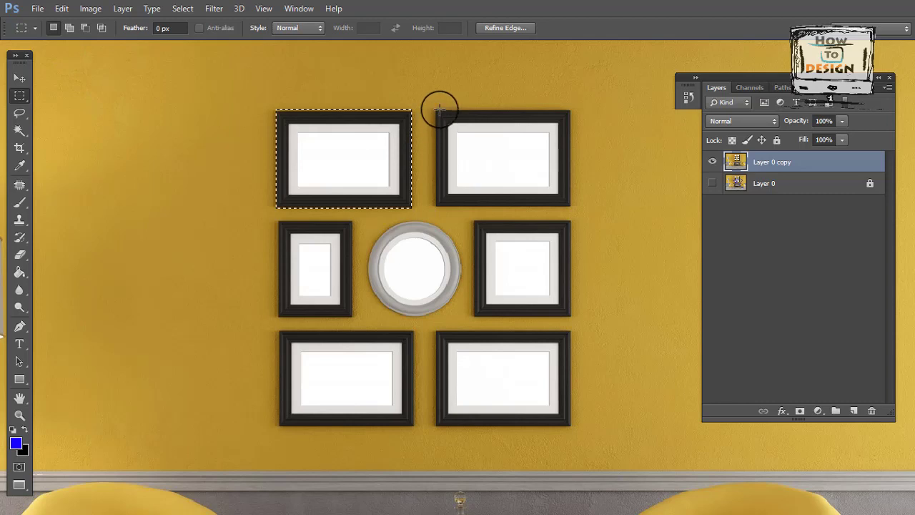
pyautogui.moveTo(437, 111); pyautogui.dragTo(570, 205)
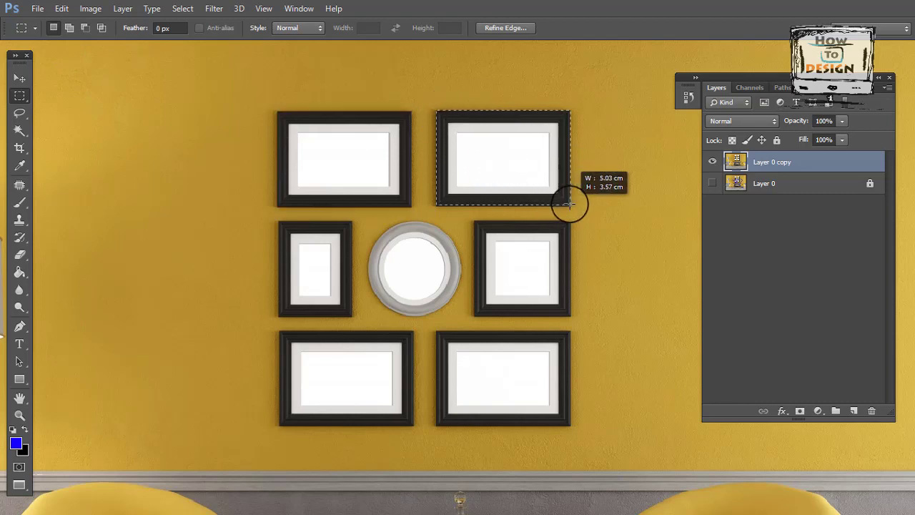
pyautogui.moveTo(276, 221); pyautogui.dragTo(350, 315)
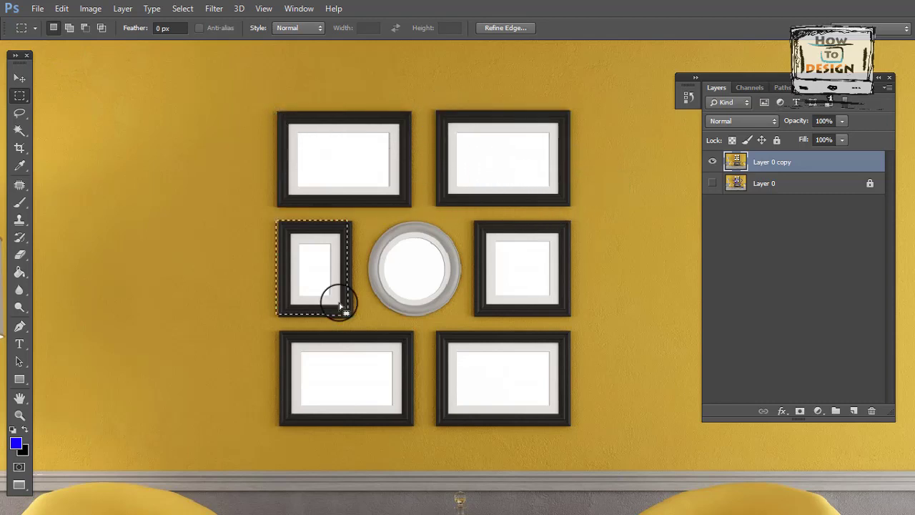
pyautogui.click(68, 27)
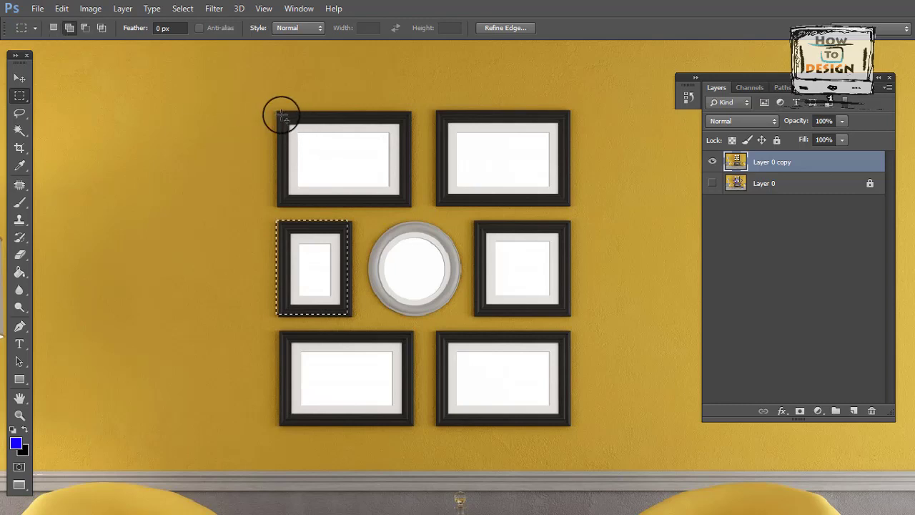
pyautogui.click(70, 32)
# - Add all six rectangular frames across the top, middle and bottom rows, then pan the group into view
pyautogui.moveTo(277, 112); pyautogui.dragTo(411, 206)
pyautogui.moveTo(437, 111)
pyautogui.mouseDown()
pyautogui.moveTo(517, 179)
pyautogui.moveTo(570, 206)
pyautogui.mouseUp()
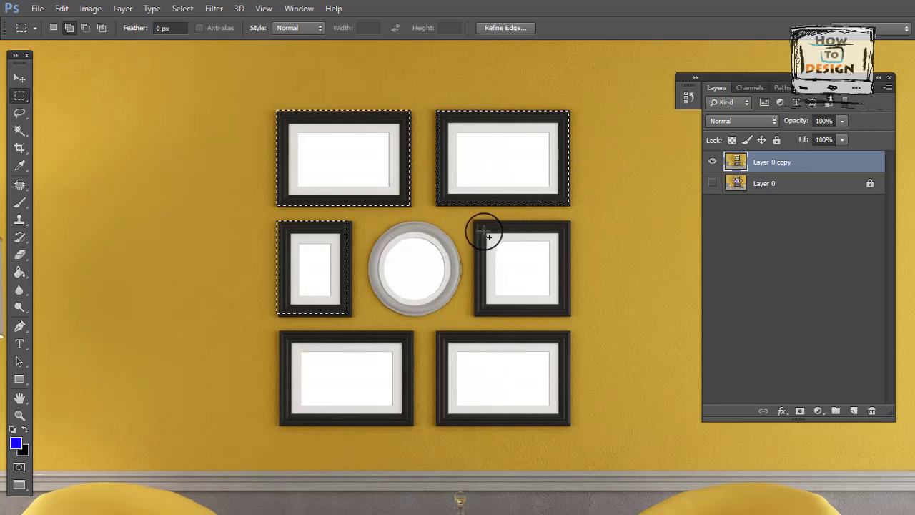
pyautogui.moveTo(474, 222); pyautogui.dragTo(570, 315)
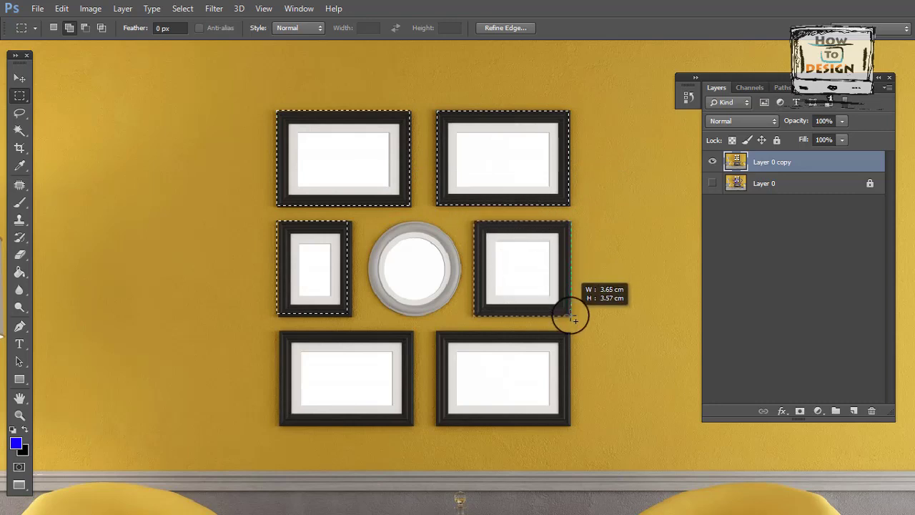
pyautogui.moveTo(437, 332); pyautogui.dragTo(569, 426)
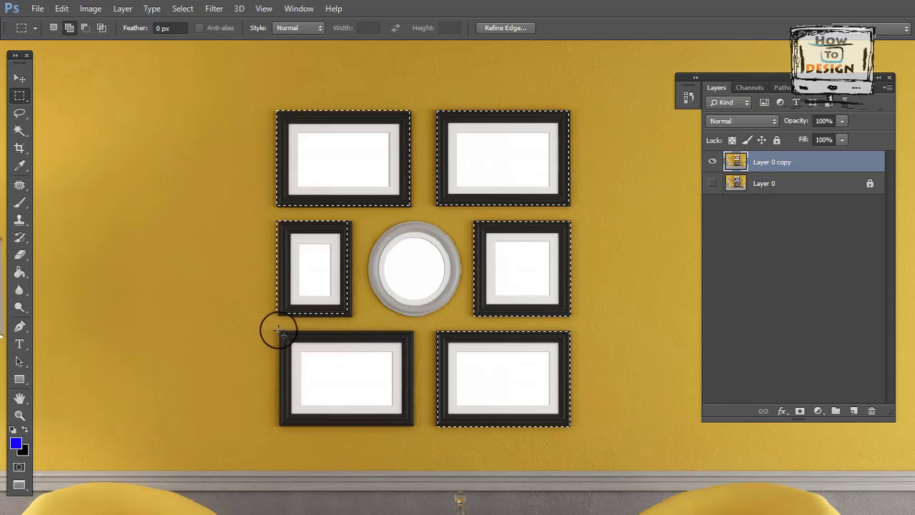
pyautogui.moveTo(279, 330); pyautogui.dragTo(413, 426)
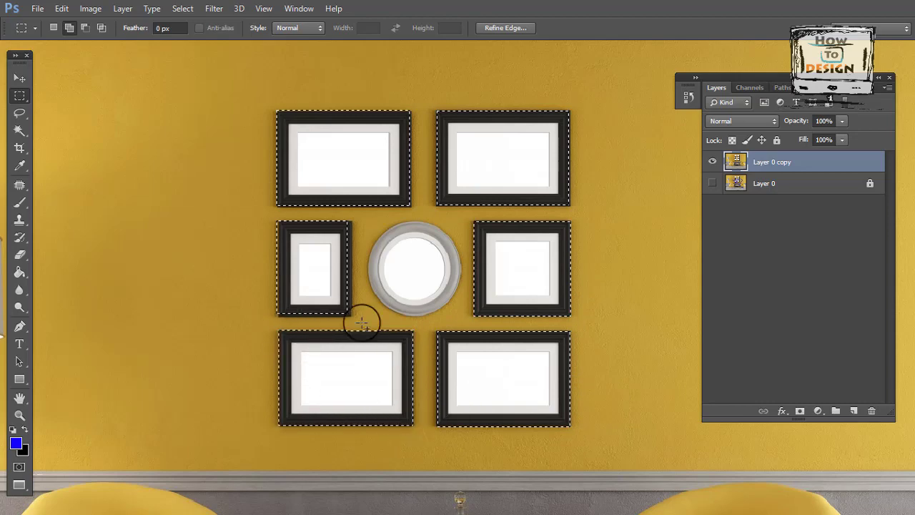
pyautogui.scroll(3, 323, 255)
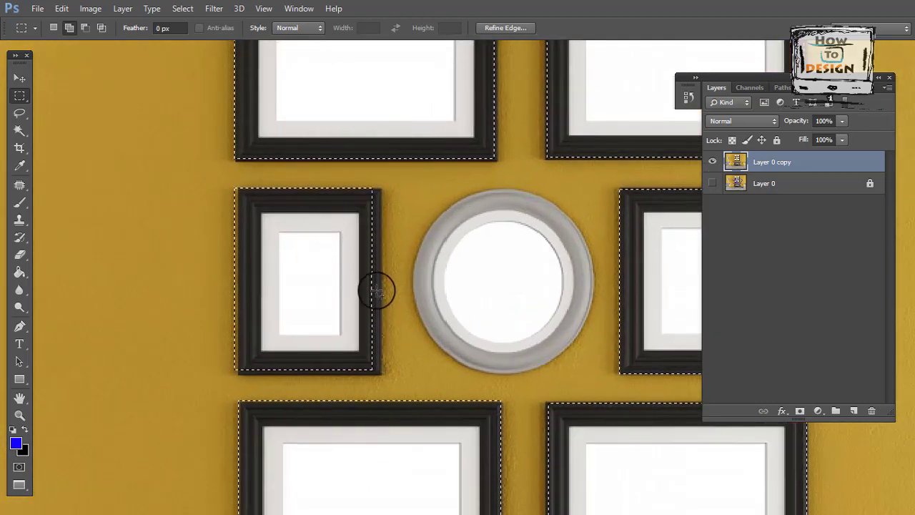
pyautogui.moveTo(382, 190)
pyautogui.mouseDown()
pyautogui.moveTo(336, 370)
pyautogui.moveTo(238, 364)
pyautogui.mouseUp()
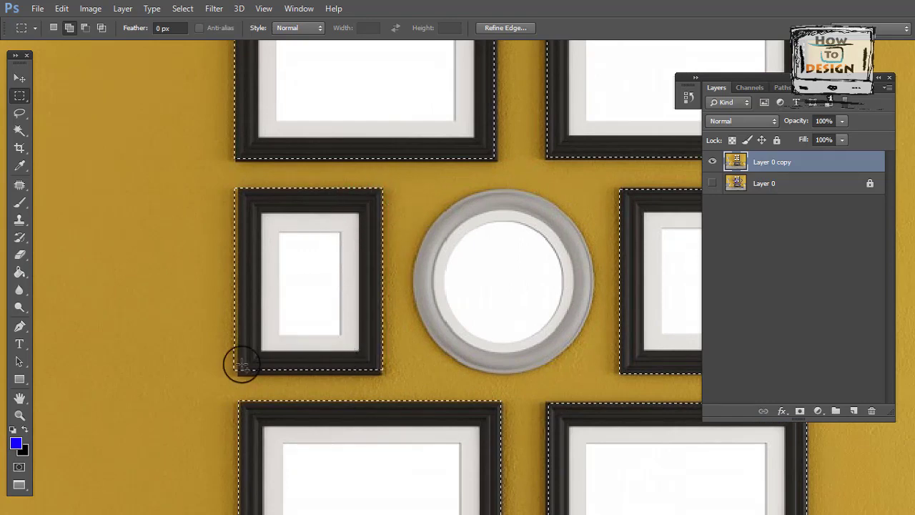
pyautogui.scroll(-3, 458, 218)
pyautogui.scroll(1, 457, 217)
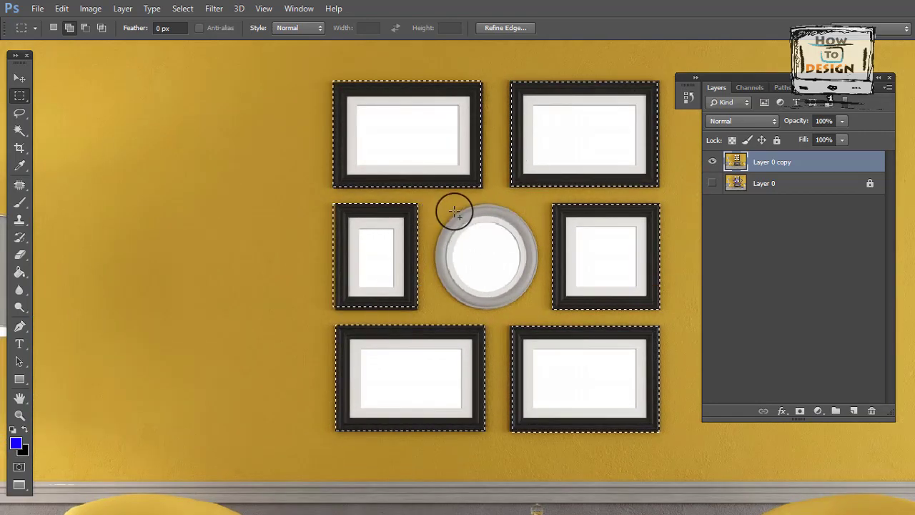
pyautogui.moveTo(455, 211); pyautogui.dragTo(394, 219)
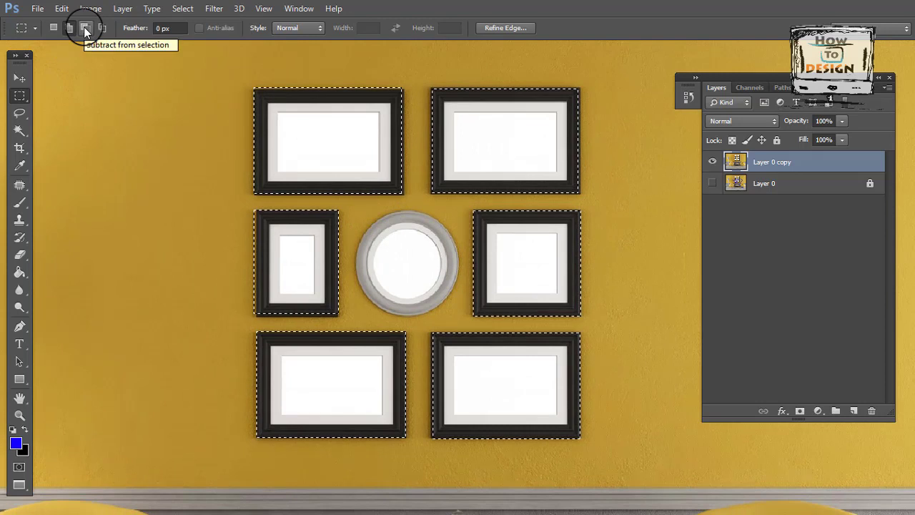
# - Subtract the middle row of frames, leaving only the four corner frames selected
pyautogui.click(85, 30)
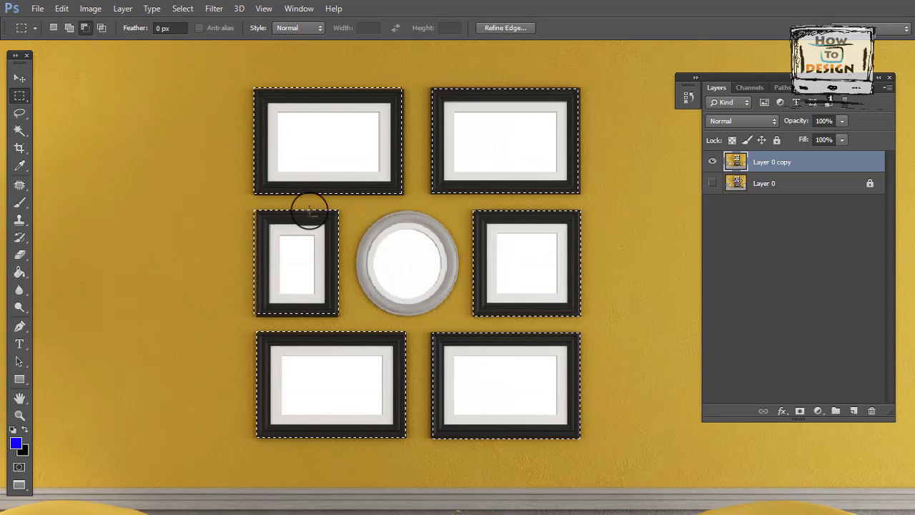
pyautogui.moveTo(231, 203); pyautogui.dragTo(607, 324)
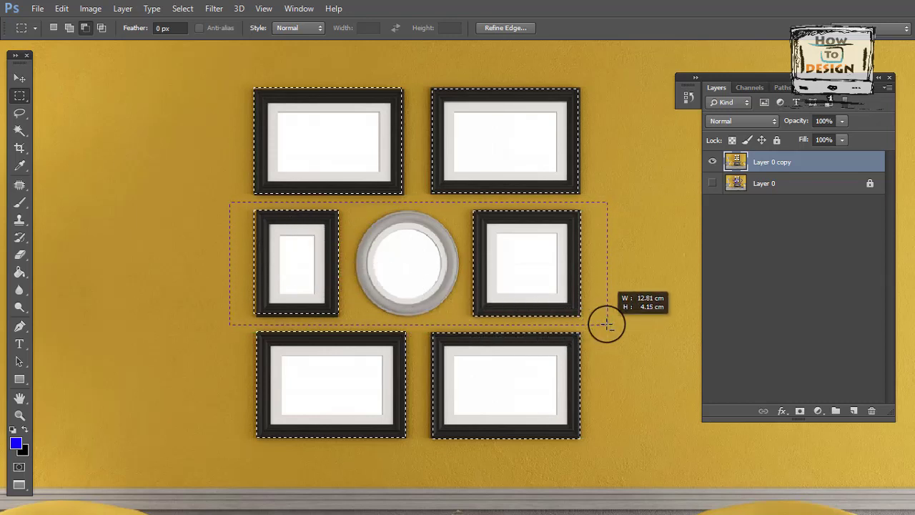
pyautogui.moveTo(606, 324); pyautogui.dragTo(595, 315)
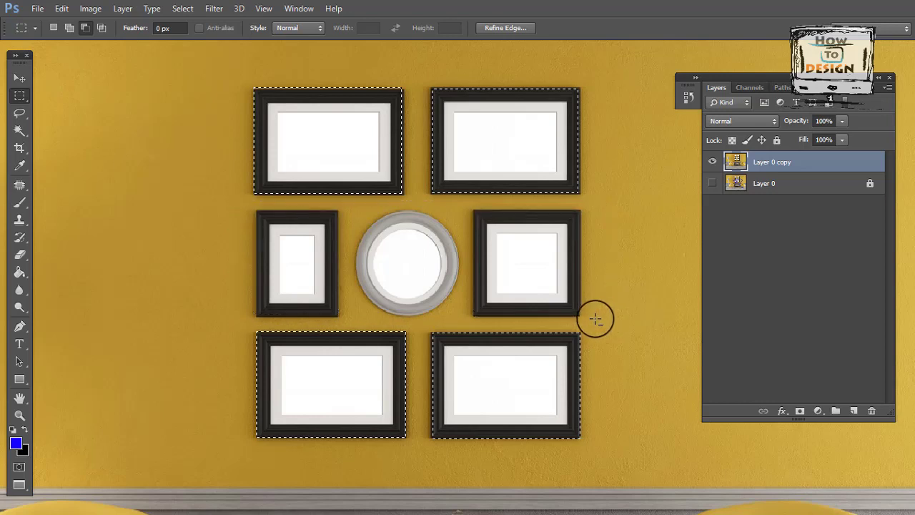
# - Try intersecting the selection with a box over the top frames, then undo it
pyautogui.click(103, 28)
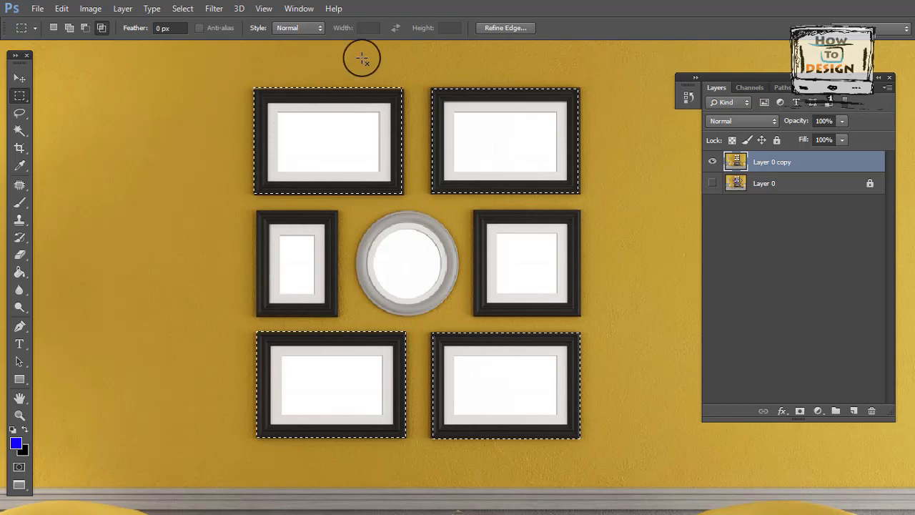
pyautogui.moveTo(361, 60); pyautogui.dragTo(472, 166)
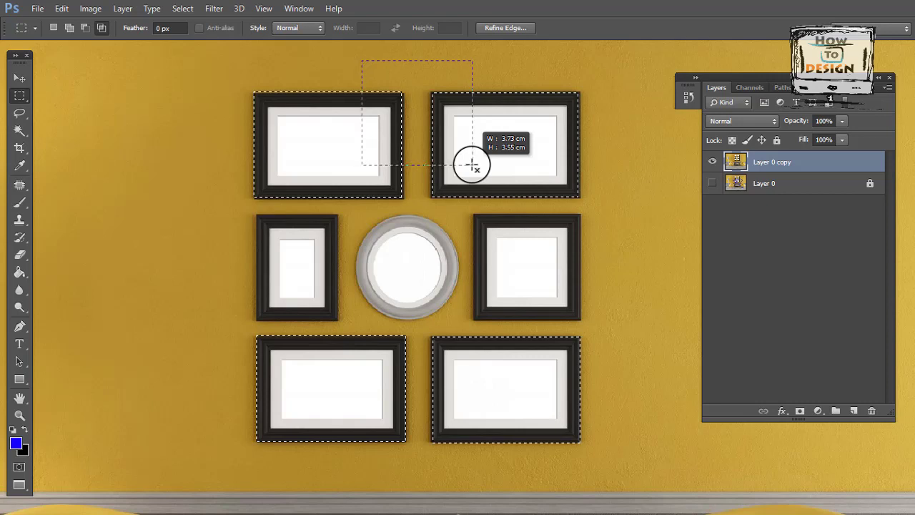
pyautogui.moveTo(471, 165); pyautogui.dragTo(472, 165)
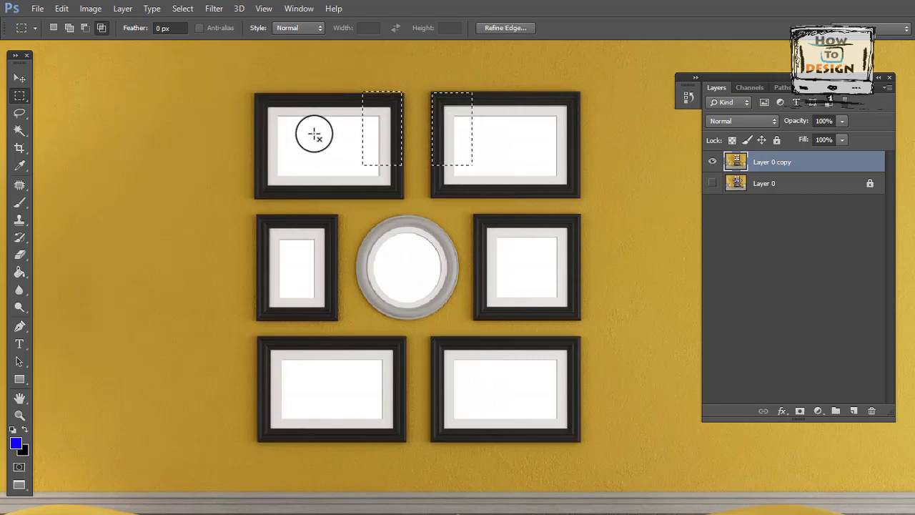
pyautogui.hotkey('ctrl', 'z')
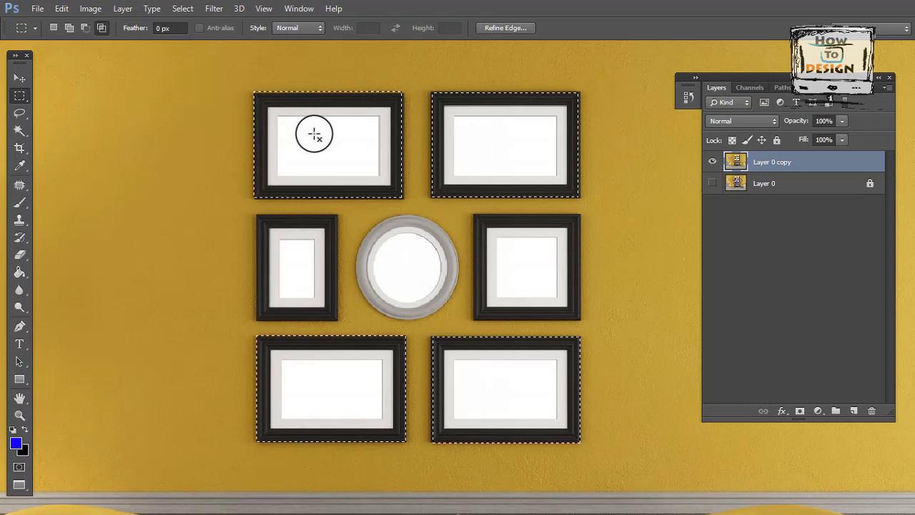
pyautogui.keyDown('alt'); pyautogui.click(20, 96); pyautogui.keyUp('alt')
# - Switch to the Elliptical Marquee, clear the corner-frame selection, and discard a misplaced first circle
pyautogui.rightClick(20, 100)
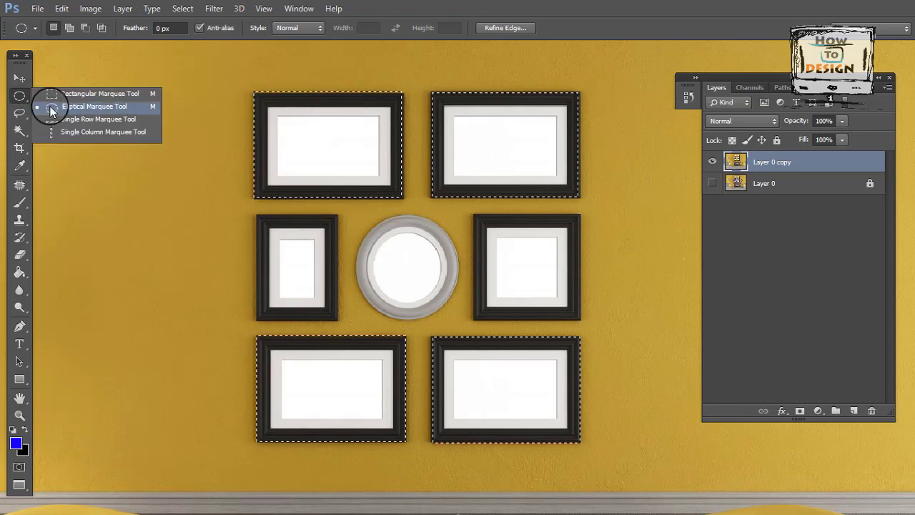
pyautogui.click(51, 107)
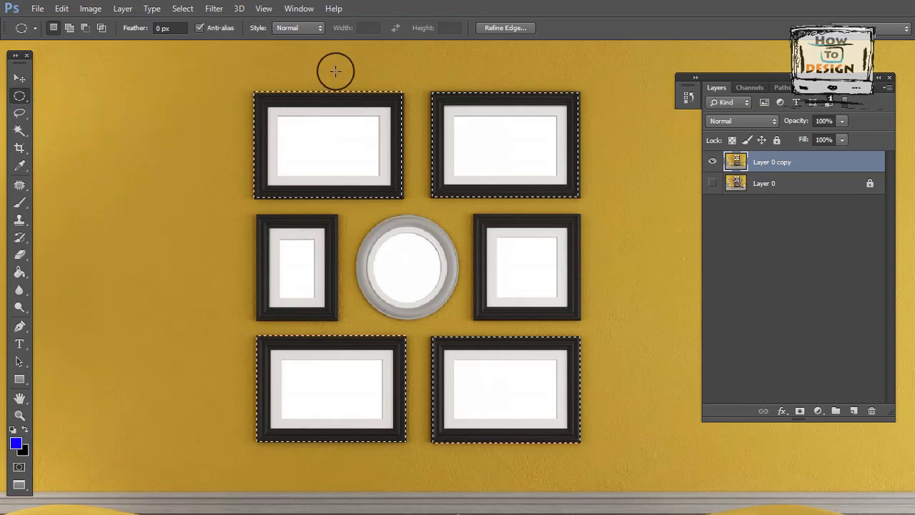
pyautogui.click(544, 392)
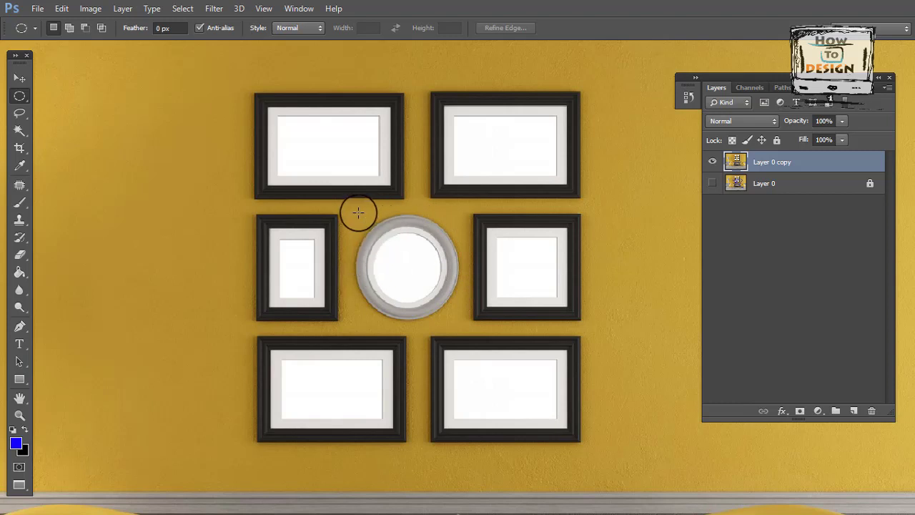
pyautogui.moveTo(357, 212)
pyautogui.mouseDown()
pyautogui.moveTo(466, 324)
pyautogui.moveTo(458, 312)
pyautogui.moveTo(451, 360)
pyautogui.moveTo(498, 369)
pyautogui.moveTo(607, 327)
pyautogui.moveTo(555, 433)
pyautogui.moveTo(470, 343)
pyautogui.moveTo(484, 313)
pyautogui.moveTo(496, 365)
pyautogui.moveTo(454, 374)
pyautogui.mouseUp()
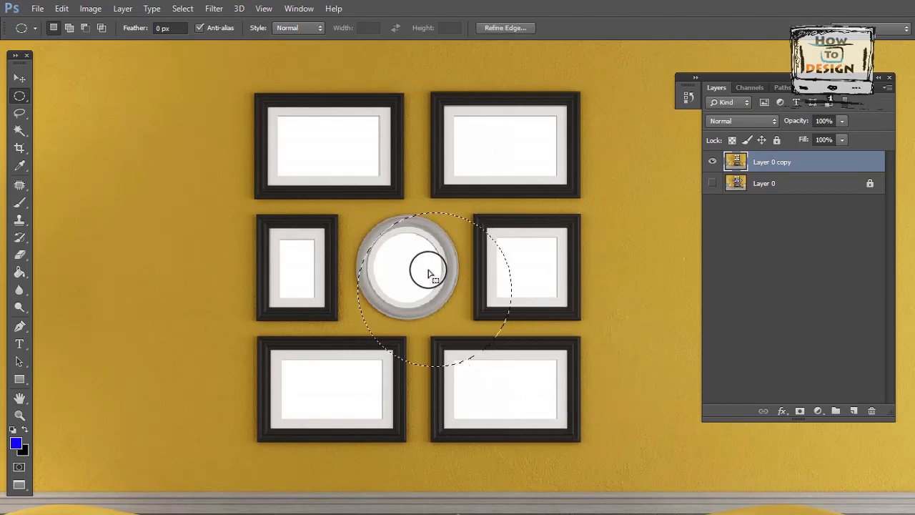
pyautogui.click(402, 247)
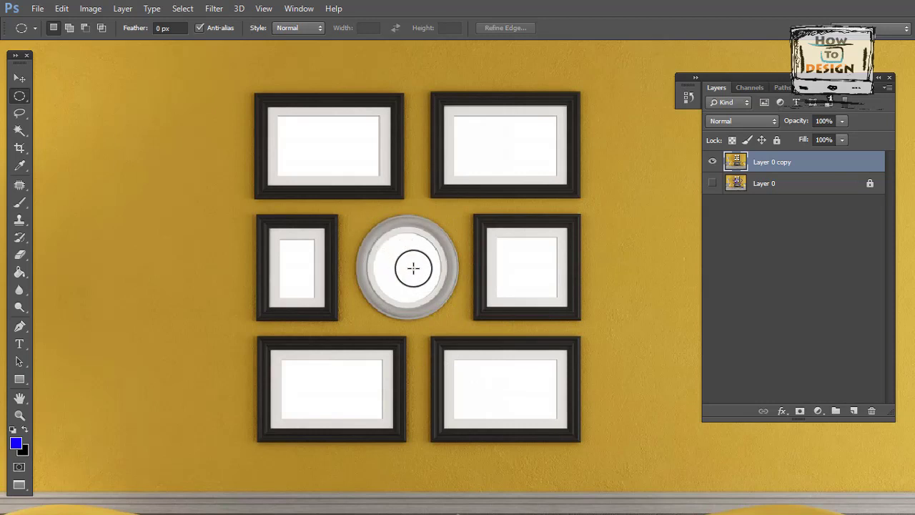
# - Redraw the circle from the mirror's centre until it tightly encloses the round frame
pyautogui.moveTo(410, 269)
pyautogui.mouseDown()
pyautogui.moveTo(313, 167)
pyautogui.moveTo(349, 120)
pyautogui.moveTo(465, 274)
pyautogui.moveTo(627, 391)
pyautogui.moveTo(621, 374)
pyautogui.moveTo(307, 180)
pyautogui.moveTo(224, 106)
pyautogui.moveTo(321, 219)
pyautogui.moveTo(431, 279)
pyautogui.moveTo(353, 219)
pyautogui.moveTo(270, 130)
pyautogui.mouseUp()
pyautogui.click(426, 273)
pyautogui.click(271, 130)
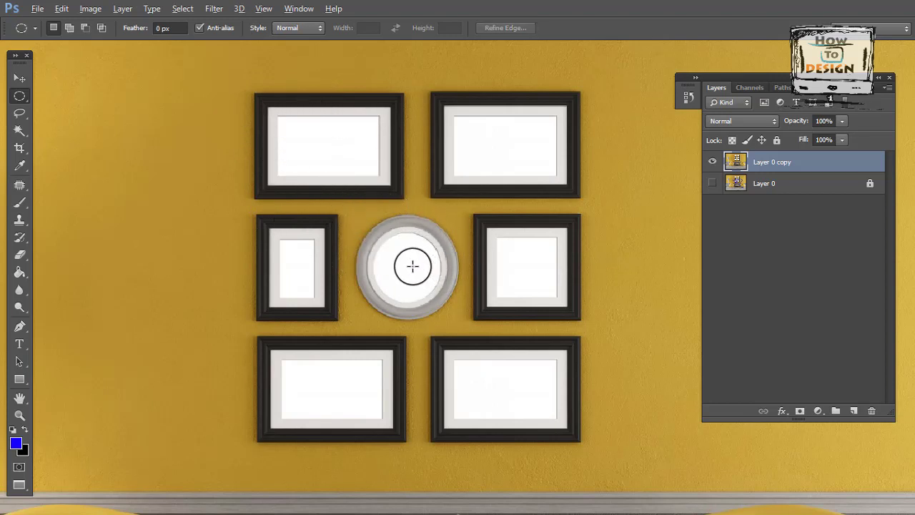
pyautogui.moveTo(407, 270); pyautogui.dragTo(356, 203)
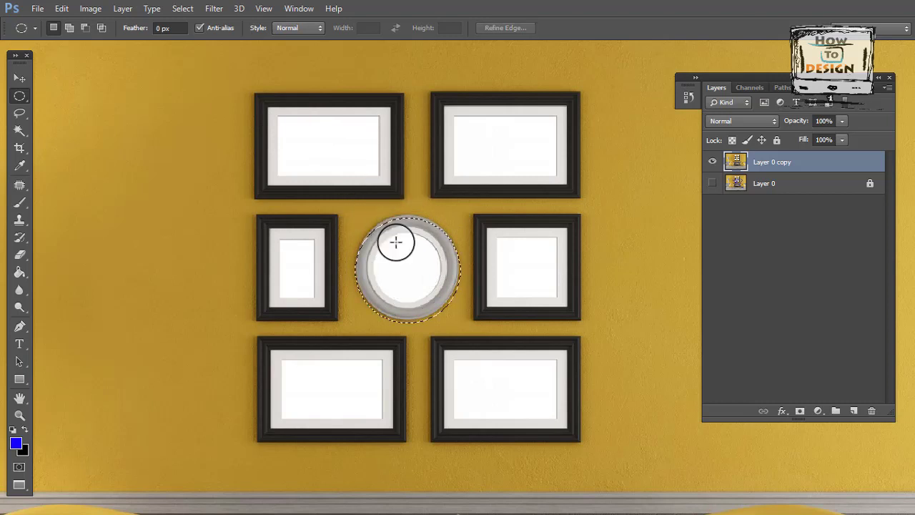
pyautogui.click(405, 267)
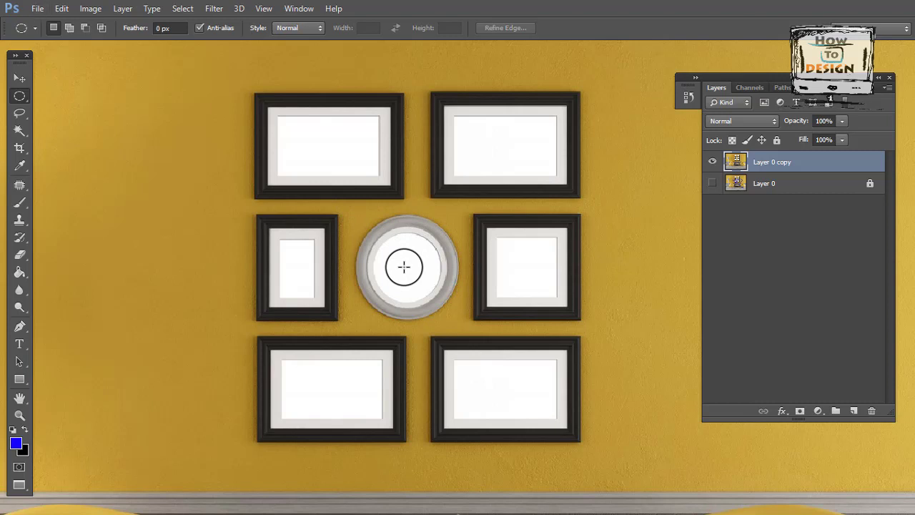
pyautogui.moveTo(404, 266); pyautogui.dragTo(355, 216)
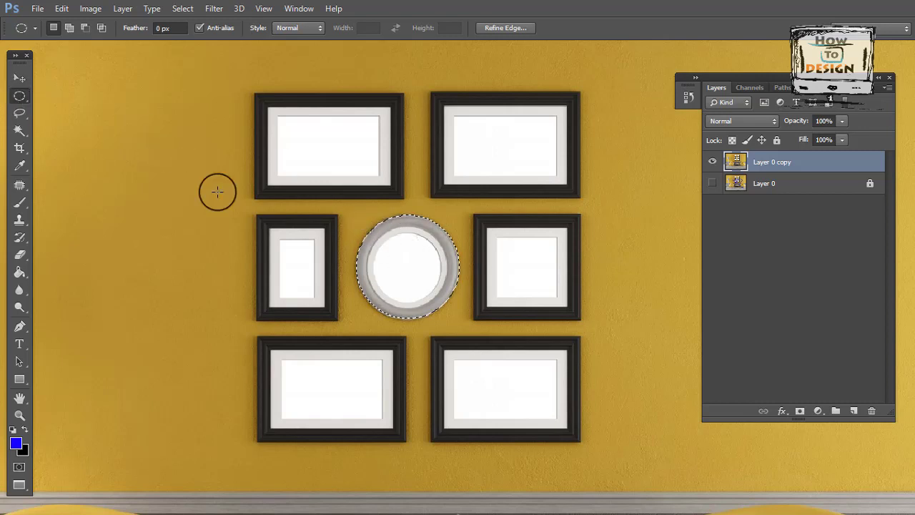
# - Copy the round frame onto Layer 1 and drag the copy to the upper left of the wall
pyautogui.click(20, 77)
pyautogui.moveTo(388, 296); pyautogui.dragTo(151, 213)
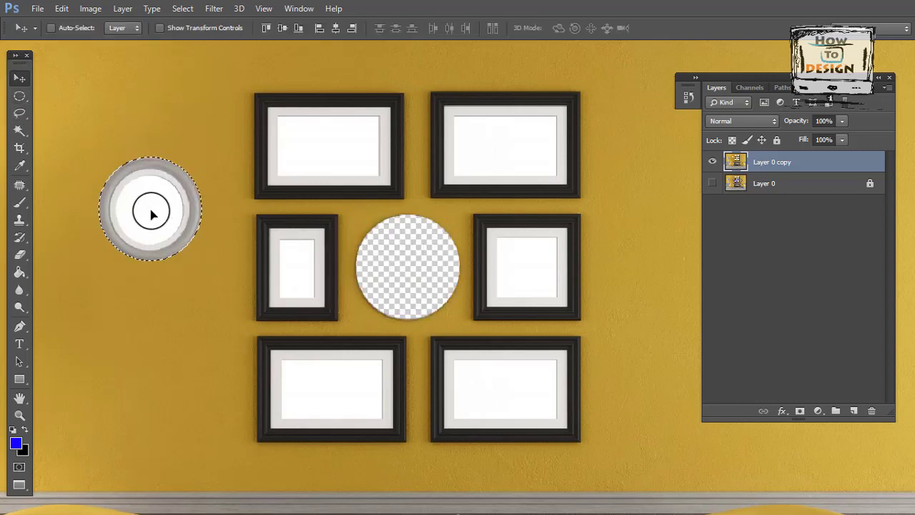
pyautogui.hotkey('ctrl', 'z')
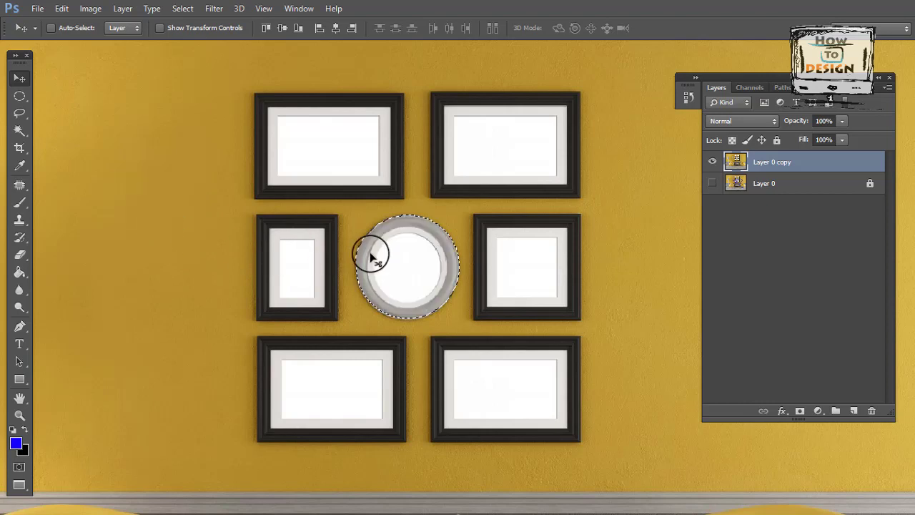
pyautogui.hotkey('ctrl', 'j')
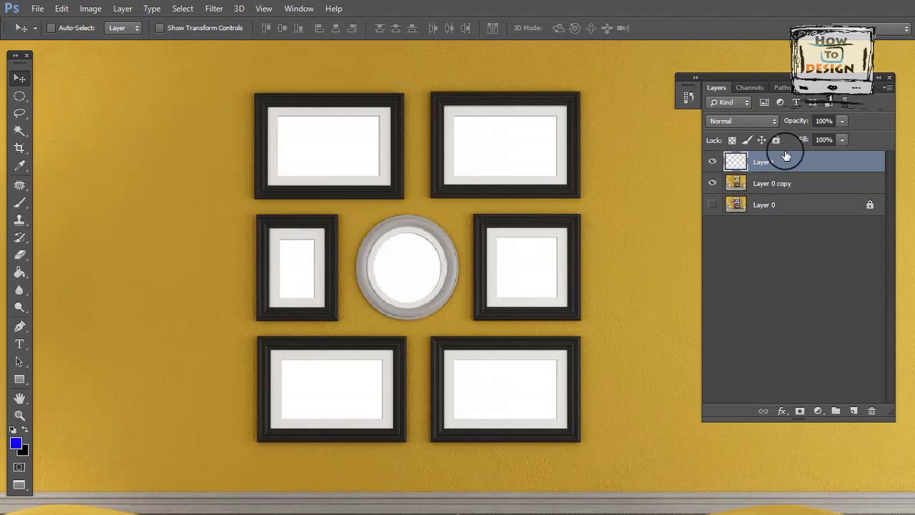
pyautogui.click(712, 183)
pyautogui.moveTo(413, 268); pyautogui.dragTo(440, 223)
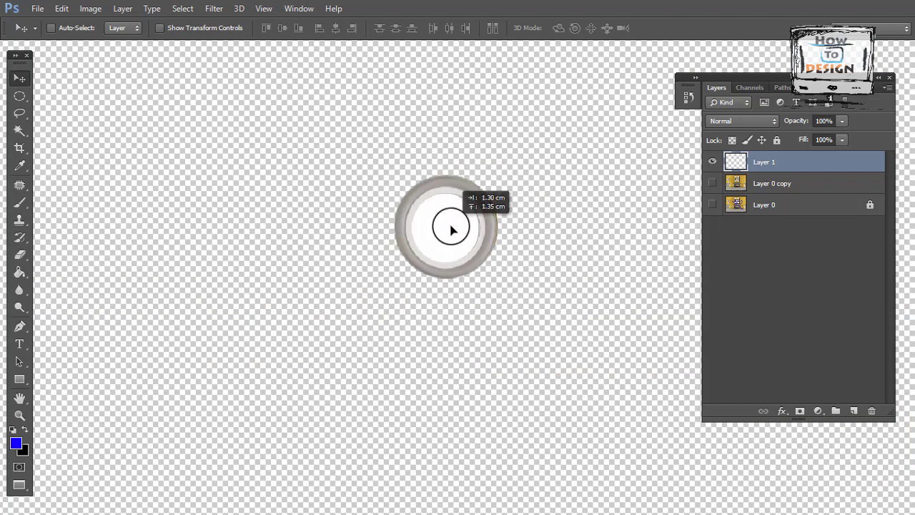
pyautogui.hotkey('ctrl', 'z')
pyautogui.click(712, 185)
pyautogui.moveTo(424, 272)
pyautogui.mouseDown()
pyautogui.moveTo(193, 175)
pyautogui.moveTo(223, 150)
pyautogui.mouseUp()
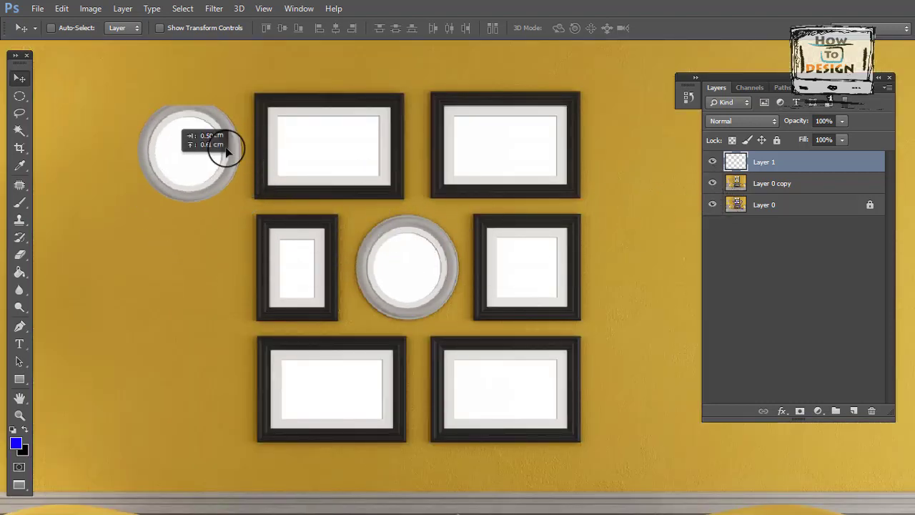
# - Adjust the wall layers' visibility and lower the copied frame beside the small upright frame
pyautogui.click(787, 183)
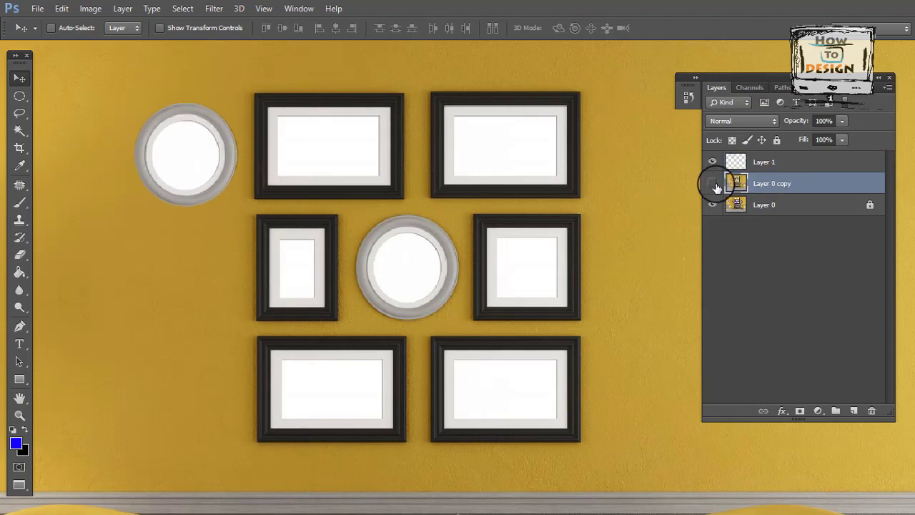
pyautogui.click(712, 204)
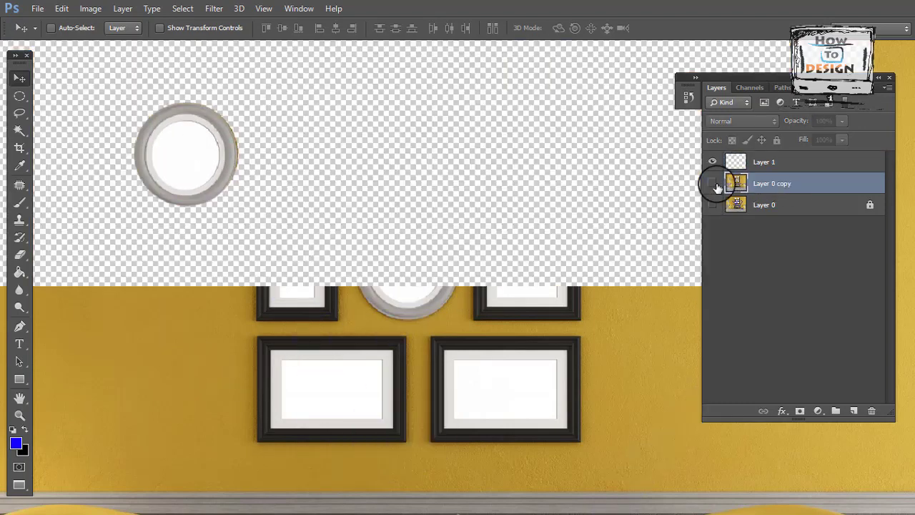
pyautogui.click(712, 183)
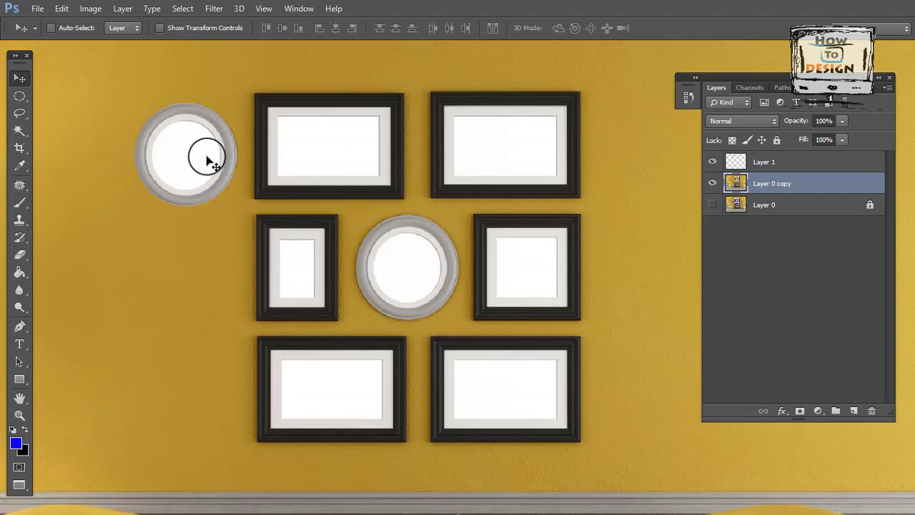
pyautogui.moveTo(205, 157); pyautogui.dragTo(202, 229)
pyautogui.click(779, 161)
pyautogui.moveTo(169, 150); pyautogui.dragTo(168, 262)
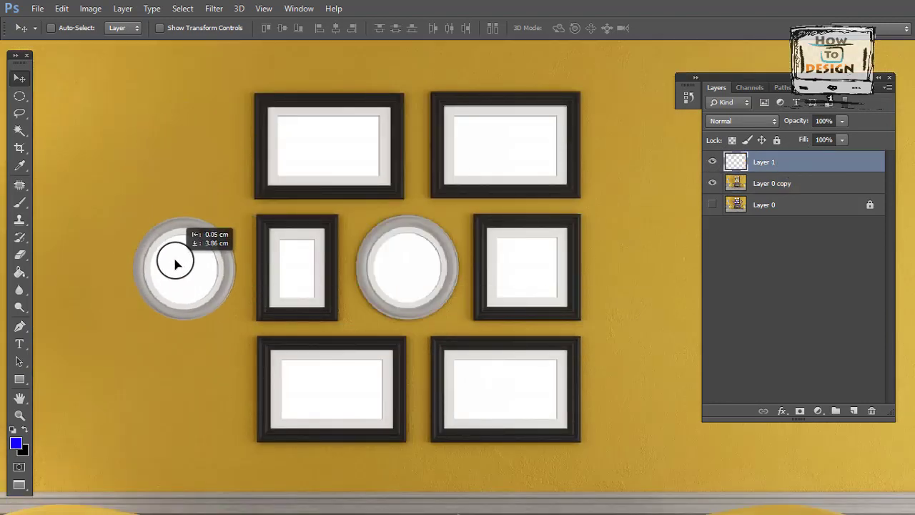
# - Try one-pixel Single Row and Single Column Marquee selections across the wall picture
pyautogui.click(20, 96)
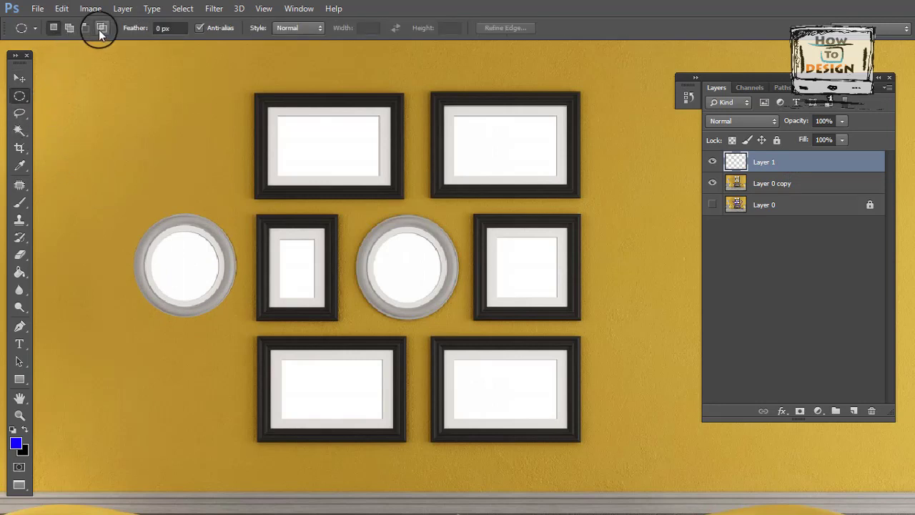
pyautogui.rightClick(20, 96)
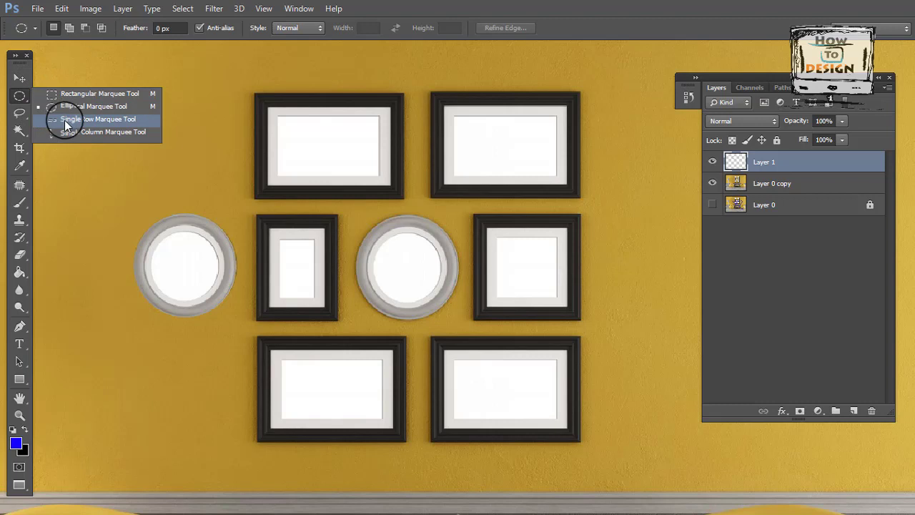
pyautogui.click(66, 124)
pyautogui.click(406, 76)
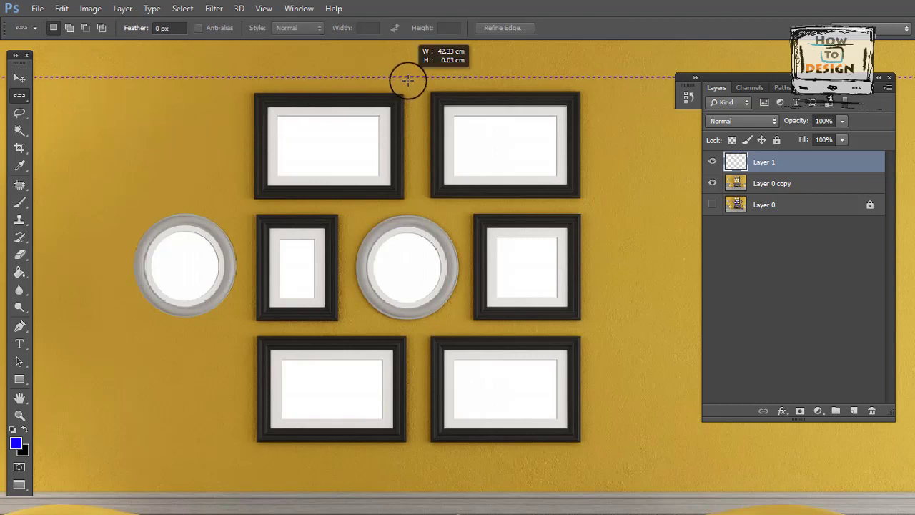
pyautogui.rightClick(20, 95)
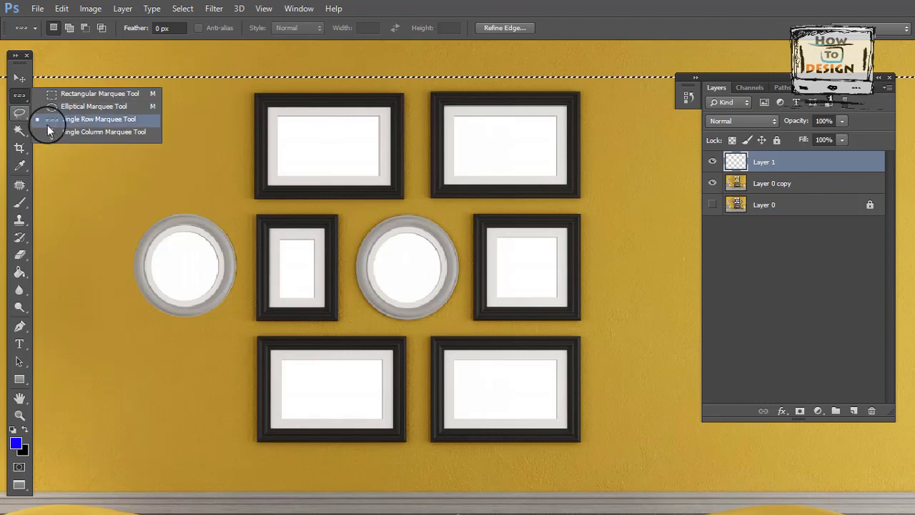
pyautogui.click(64, 136)
pyautogui.click(197, 152)
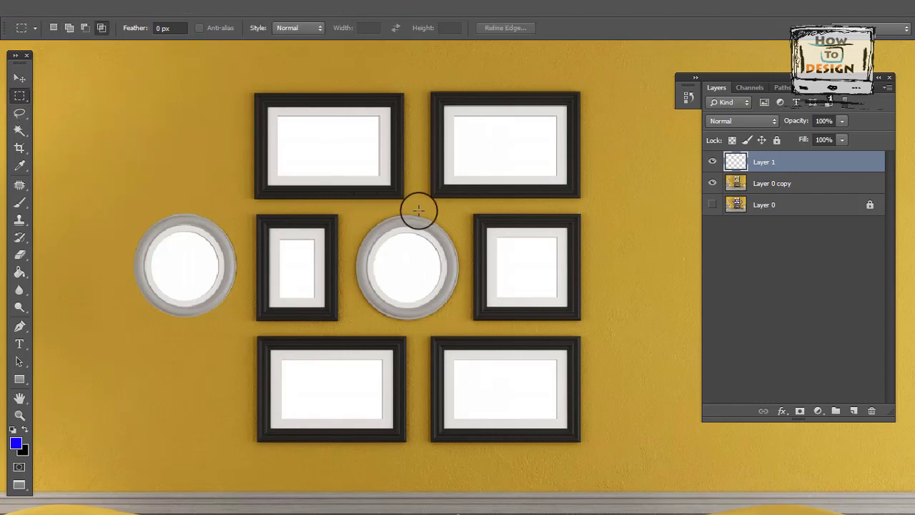
# - Open the portrait photo 1.jpg
pyautogui.press('f')
pyautogui.press('f')
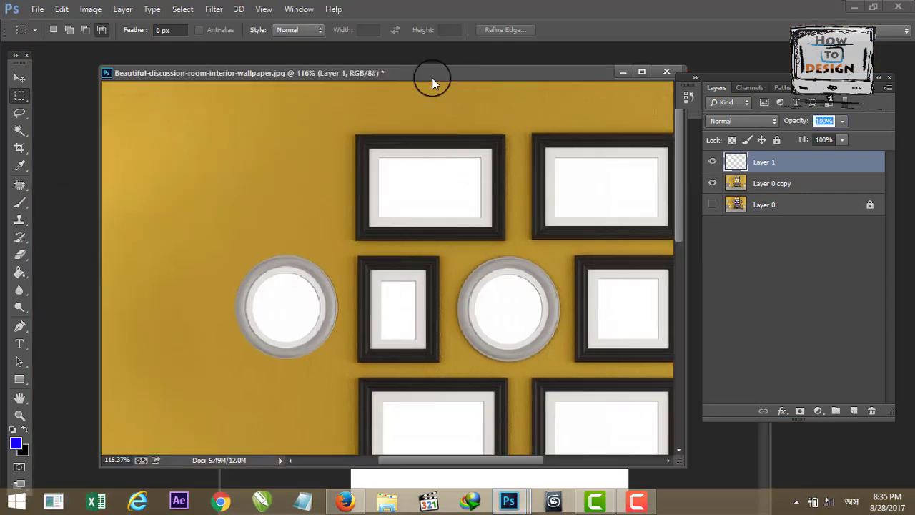
pyautogui.moveTo(432, 75); pyautogui.dragTo(389, 65)
pyautogui.click(657, 114)
pyautogui.hotkey('ctrl', 'o')
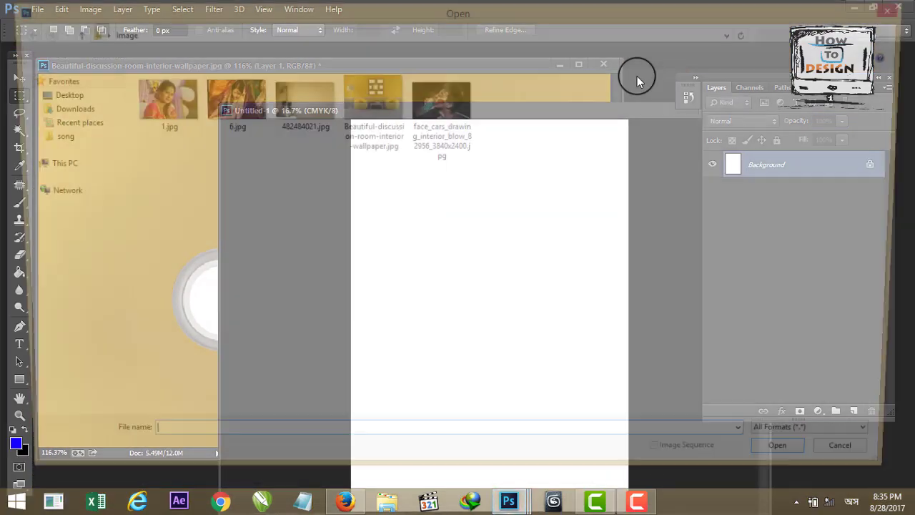
pyautogui.doubleClick(161, 105)
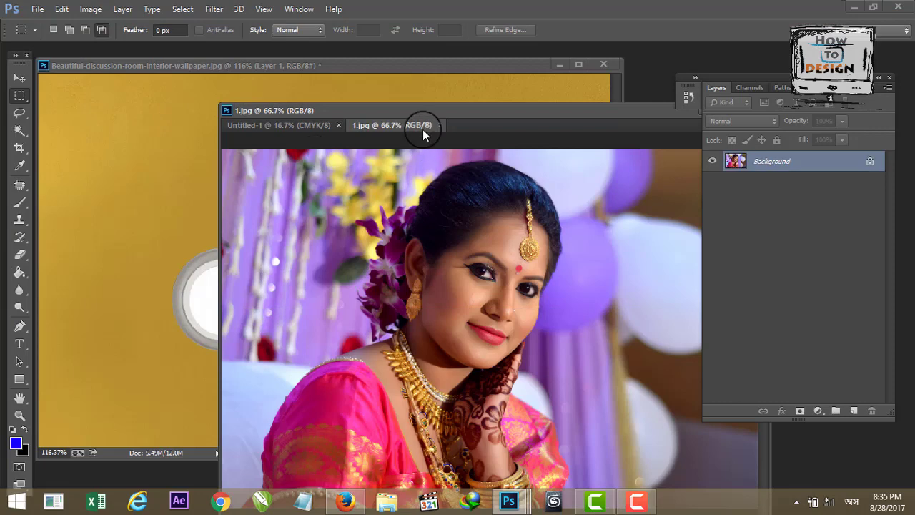
# - Float 1.jpg in its own window, close the blank Untitled-1 document, and reposition the window
pyautogui.moveTo(423, 125); pyautogui.dragTo(482, 86)
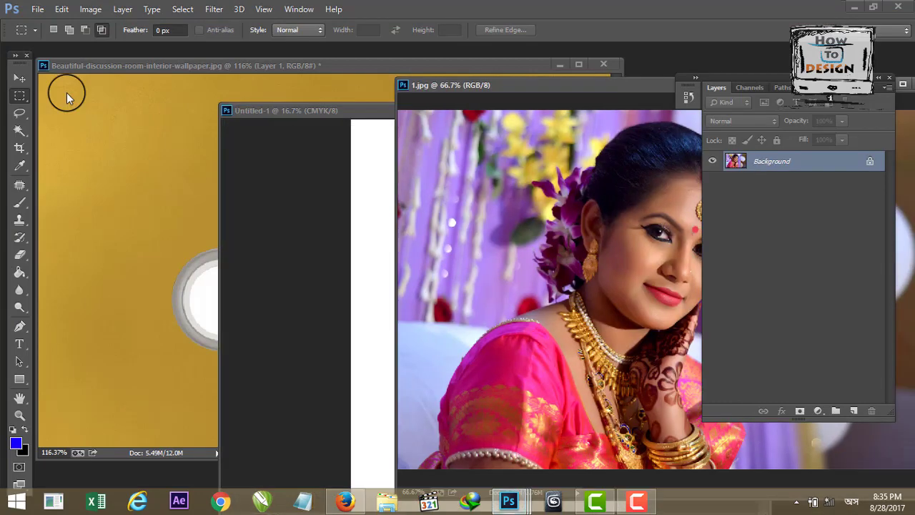
pyautogui.click(20, 77)
pyautogui.click(317, 104)
pyautogui.click(517, 140)
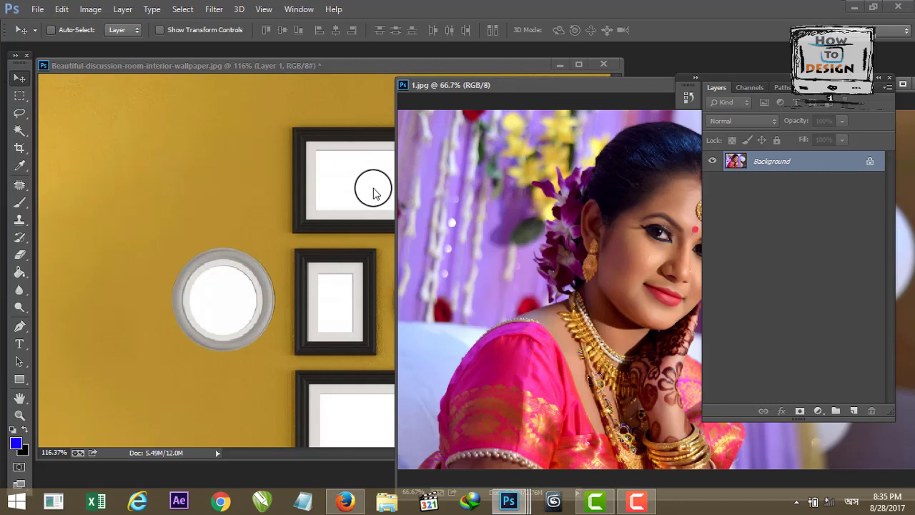
pyautogui.moveTo(606, 89); pyautogui.dragTo(394, 70)
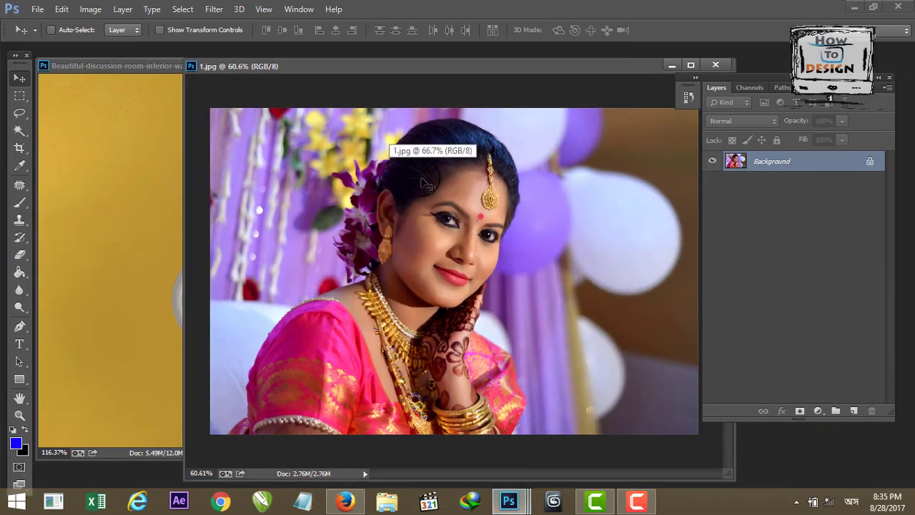
pyautogui.click(19, 95)
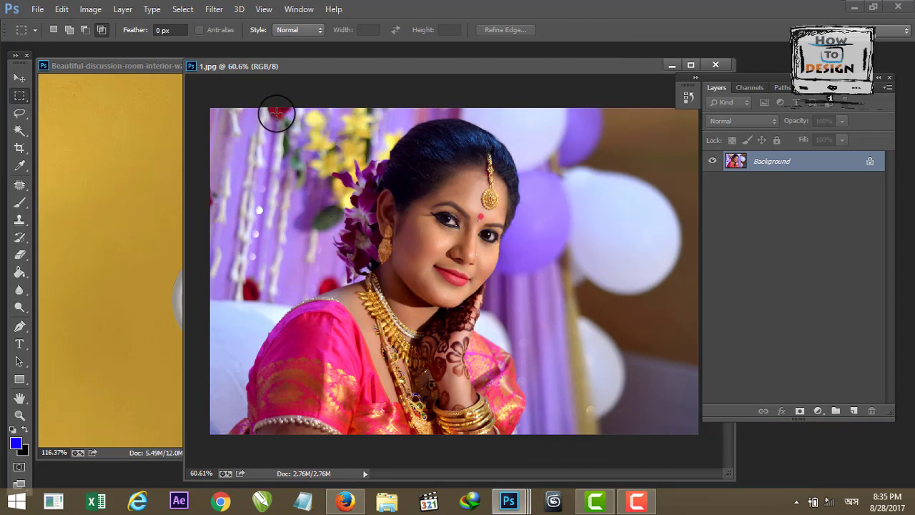
# - Select the woman in 1.jpg with a rectangle and drag her into the wall picture
pyautogui.moveTo(276, 112); pyautogui.dragTo(570, 411)
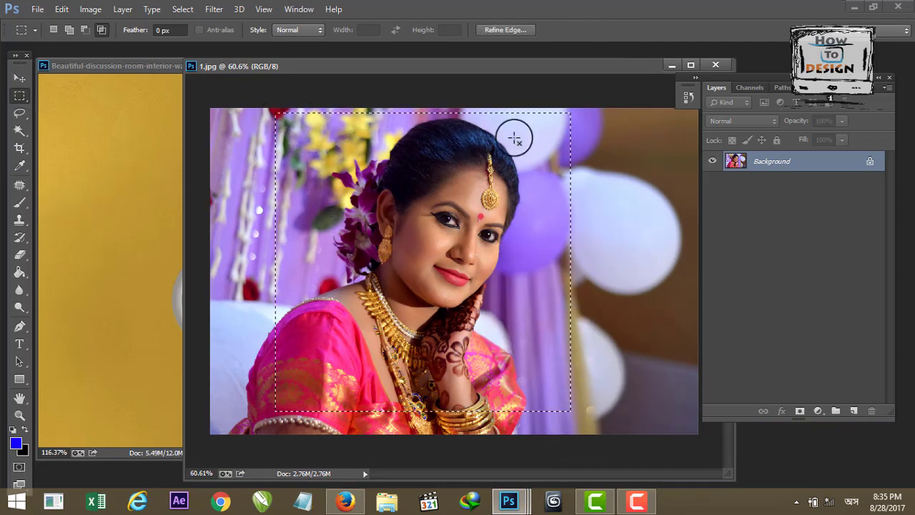
pyautogui.moveTo(531, 69); pyautogui.dragTo(687, 81)
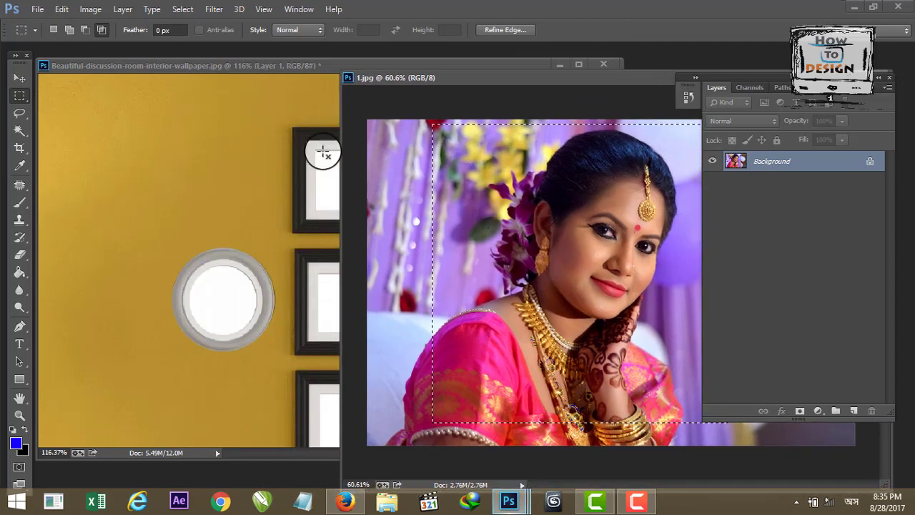
pyautogui.click(15, 81)
pyautogui.moveTo(551, 251); pyautogui.dragTo(207, 179)
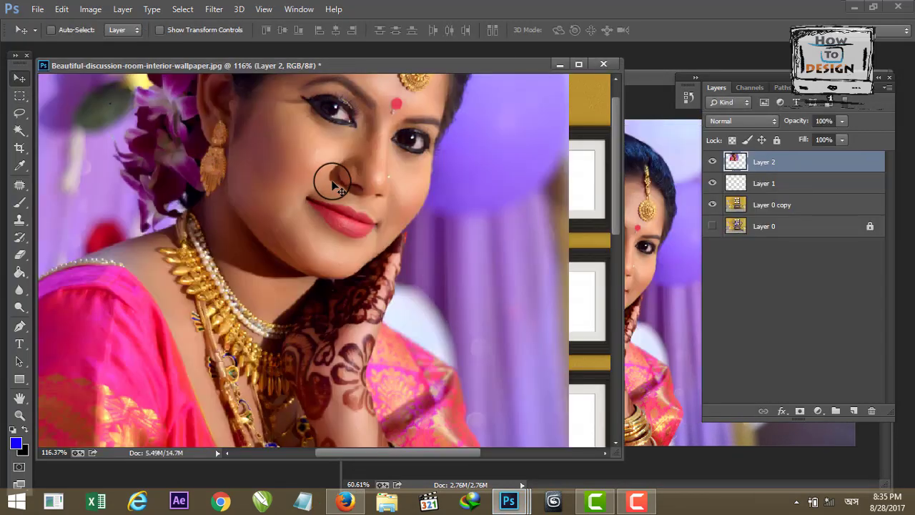
pyautogui.hotkey('ctrl', '0')
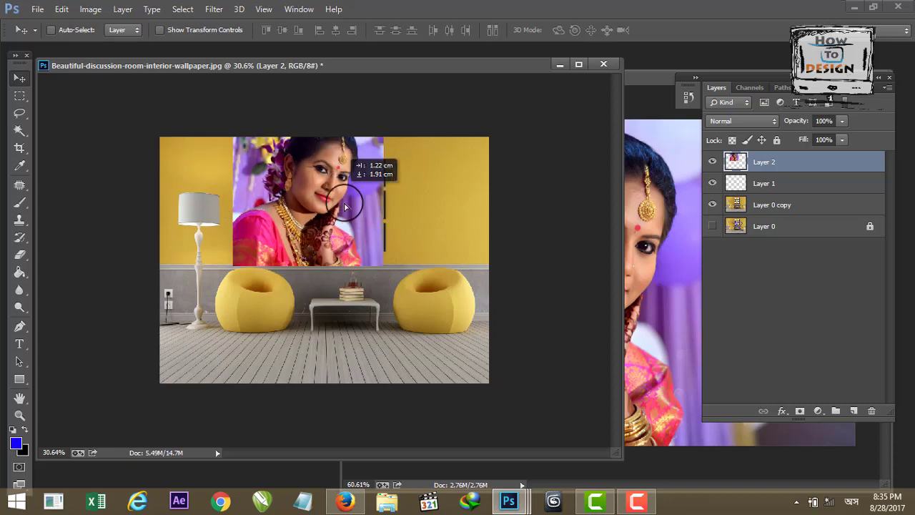
pyautogui.moveTo(330, 176); pyautogui.dragTo(351, 201)
# - Free Transform the portrait down to about 19% and fit it into the middle-right frame
pyautogui.hotkey('ctrl', 't')
pyautogui.moveTo(388, 137)
pyautogui.mouseDown()
pyautogui.moveTo(313, 206)
pyautogui.moveTo(349, 176)
pyautogui.mouseUp()
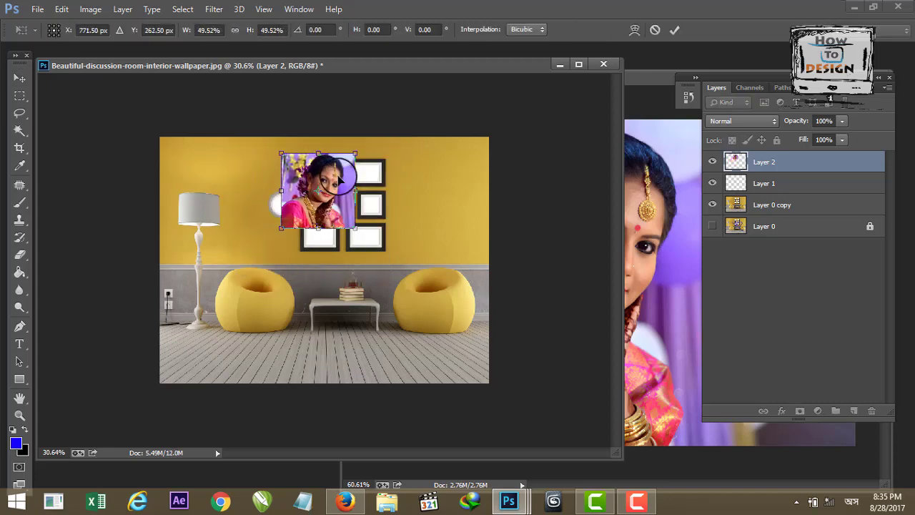
pyautogui.scroll(5, 349, 179)
pyautogui.moveTo(379, 223)
pyautogui.mouseDown()
pyautogui.moveTo(296, 139)
pyautogui.moveTo(410, 185)
pyautogui.mouseUp()
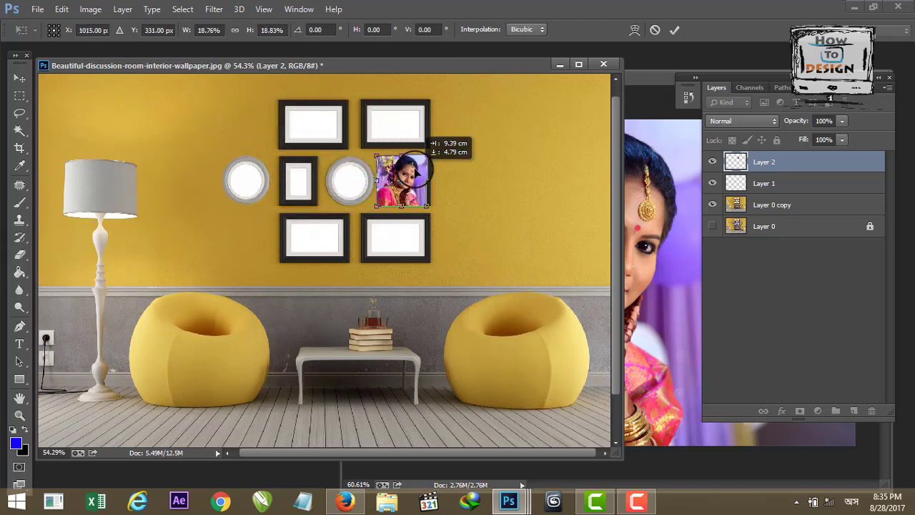
pyautogui.scroll(3, 460, 174)
pyautogui.scroll(2, 461, 174)
pyautogui.scroll(1, 460, 174)
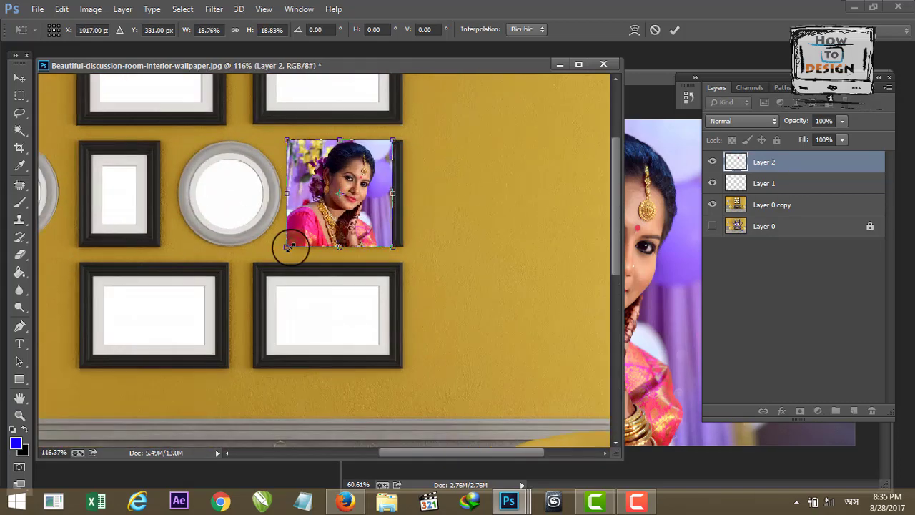
pyautogui.moveTo(289, 243)
pyautogui.mouseDown()
pyautogui.moveTo(314, 242)
pyautogui.moveTo(306, 231)
pyautogui.mouseUp()
pyautogui.moveTo(375, 198); pyautogui.dragTo(375, 204)
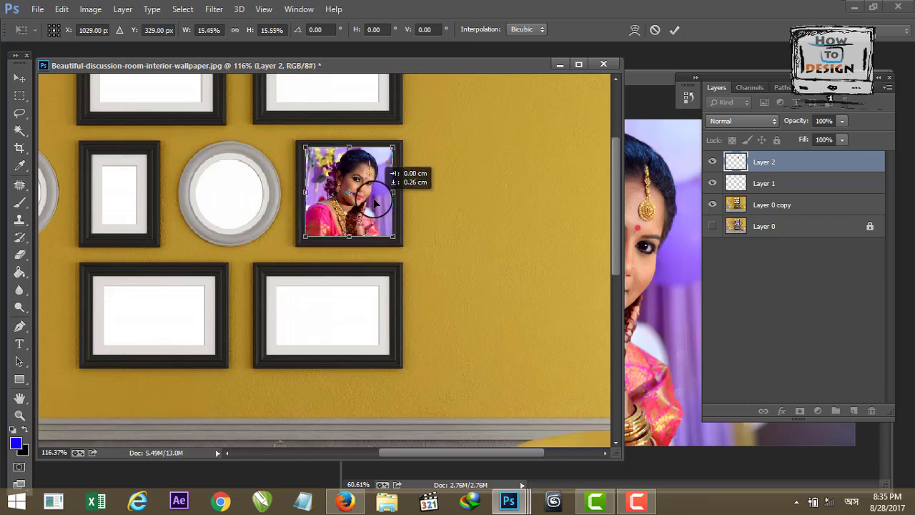
pyautogui.press('Return')
# - Zoom in and nudge the Layer 2 portrait slightly up so it sits neatly in the middle-right frame
pyautogui.scroll(-8, 374, 204)
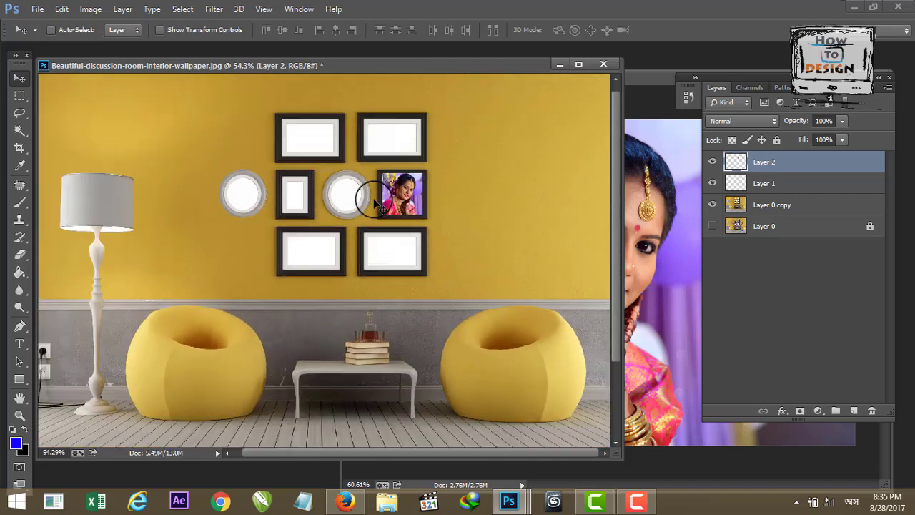
pyautogui.scroll(-3, 375, 204)
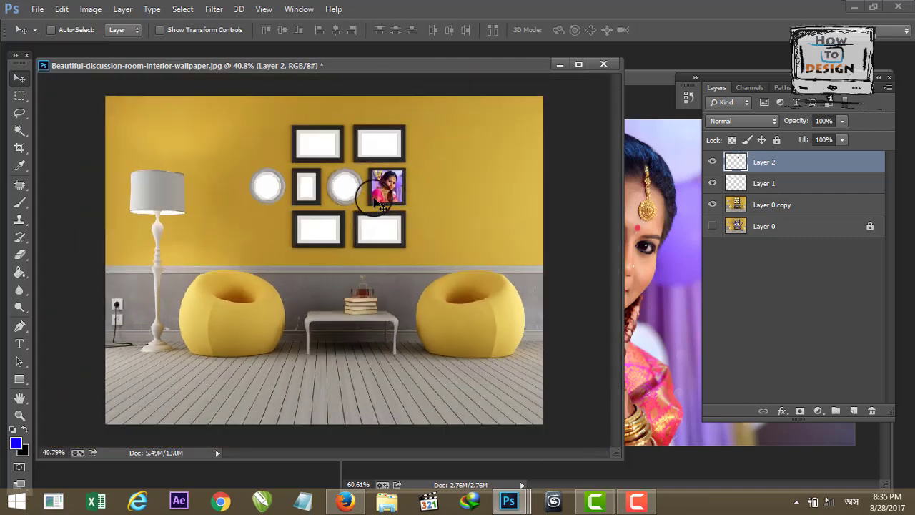
pyautogui.scroll(2, 380, 205)
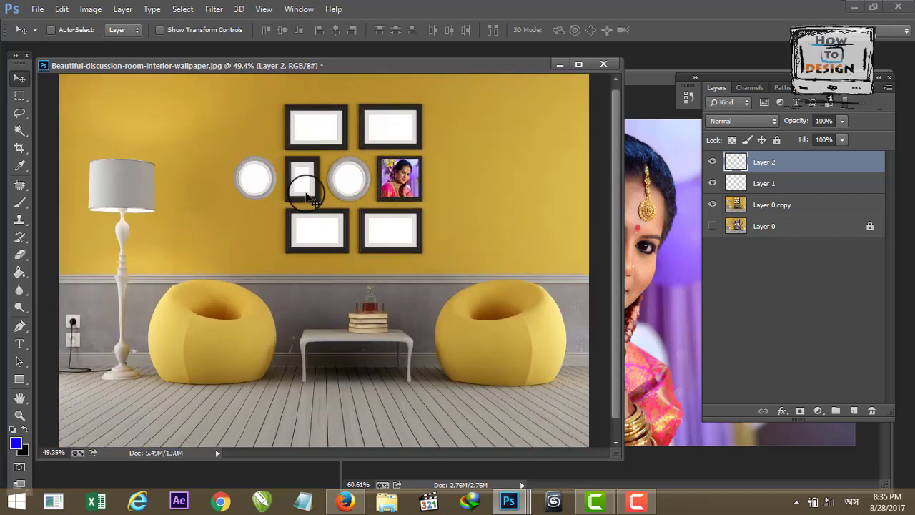
pyautogui.scroll(1, 475, 207)
pyautogui.scroll(1, 474, 204)
pyautogui.scroll(1, 393, 182)
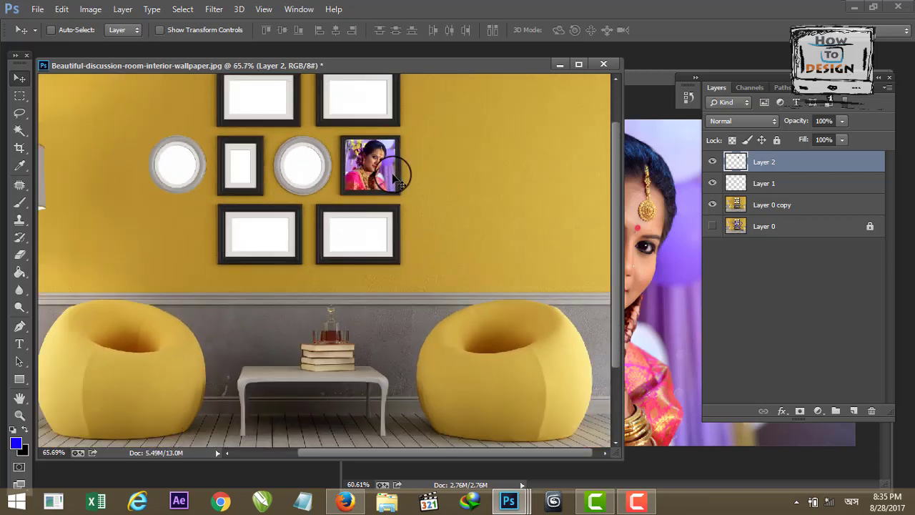
pyautogui.moveTo(401, 182); pyautogui.dragTo(394, 170)
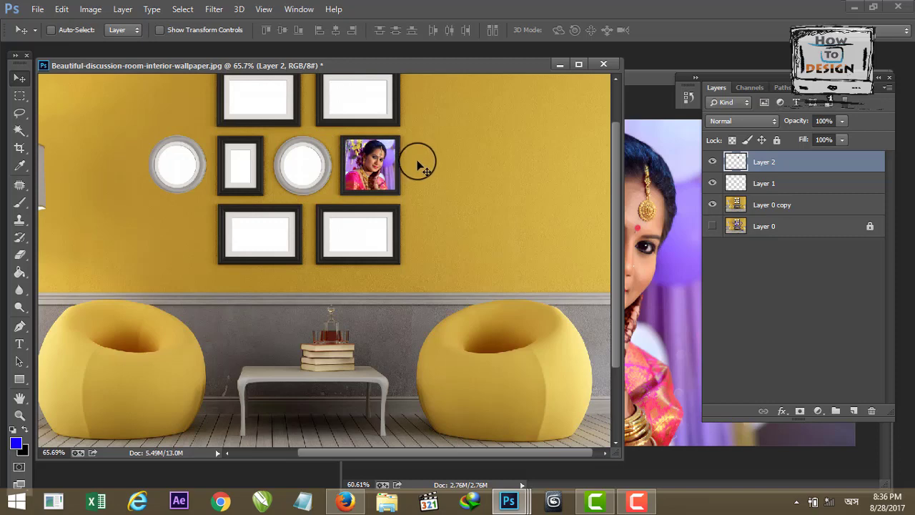
pyautogui.scroll(-3, 422, 165)
pyautogui.scroll(4, 403, 159)
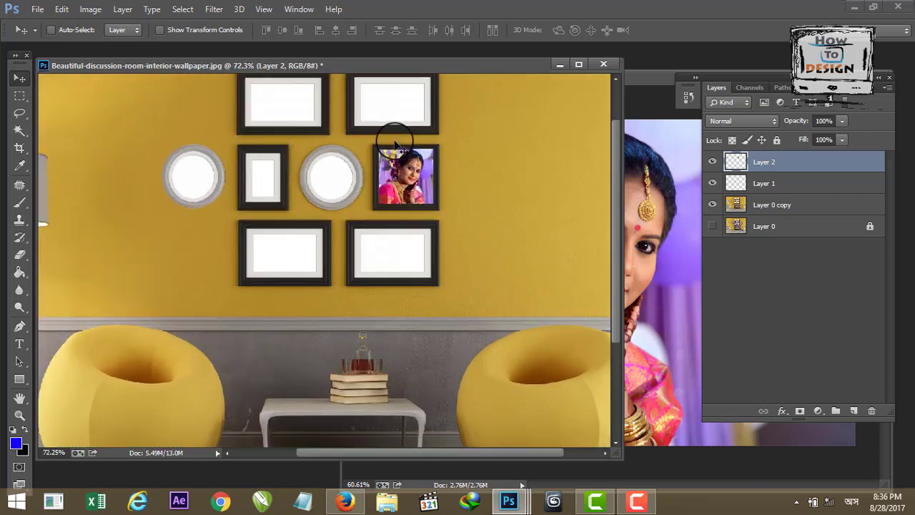
pyautogui.scroll(-1, 398, 147)
pyautogui.scroll(-1, 398, 146)
pyautogui.scroll(1, 395, 142)
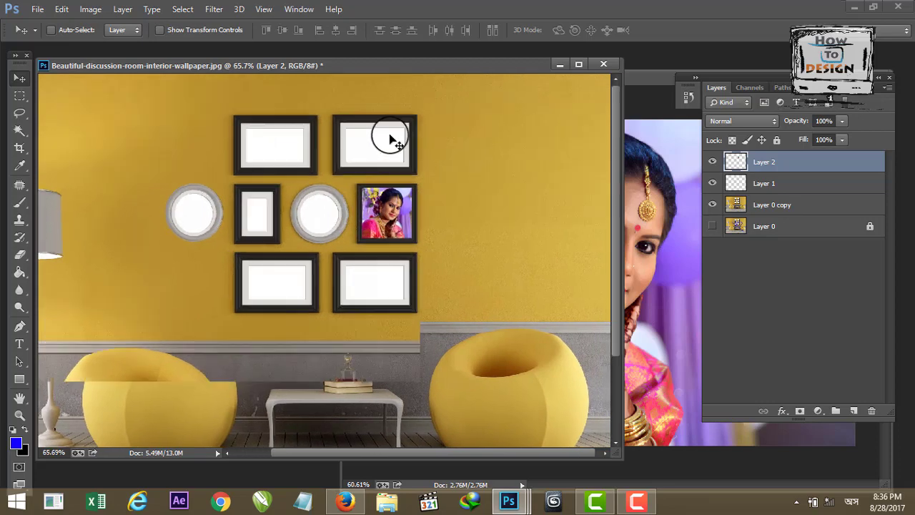
pyautogui.scroll(2, 390, 139)
pyautogui.scroll(-1, 484, 147)
pyautogui.scroll(2, 475, 149)
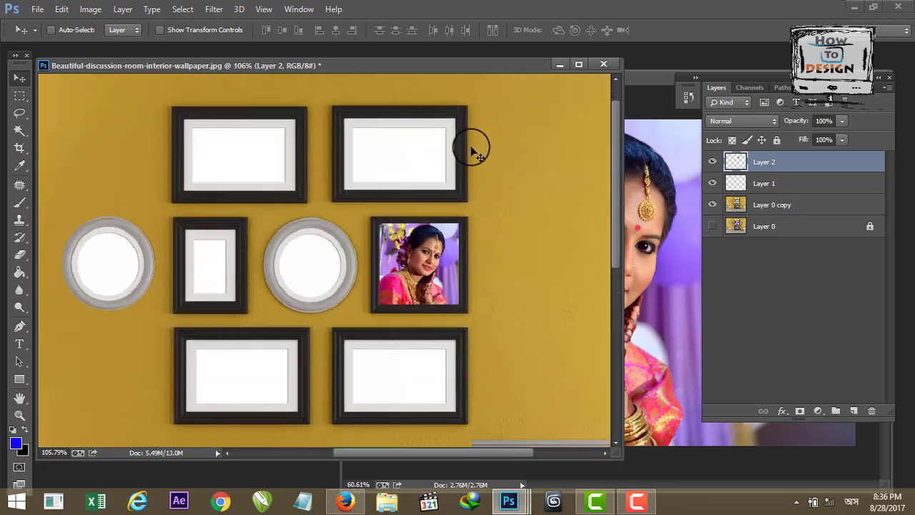
pyautogui.press('m')
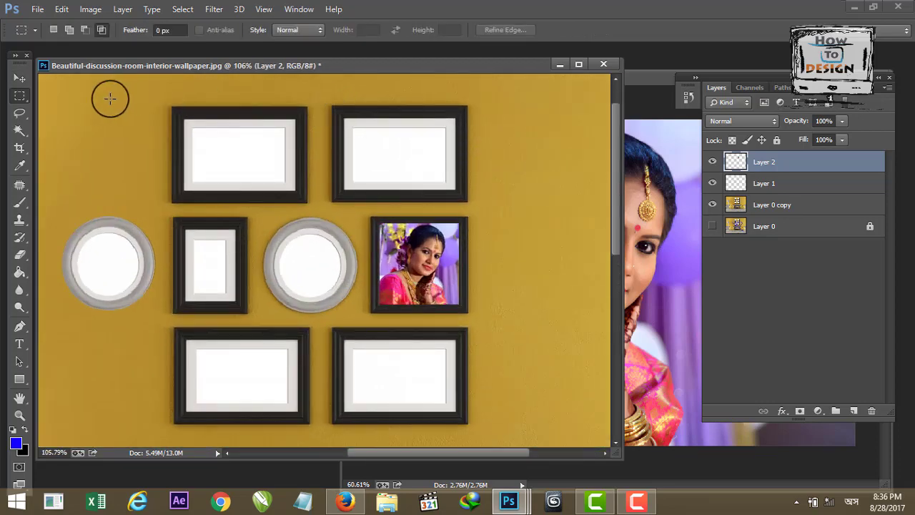
# - Marquee the top-right frame on Layer 0 copy and copy it to a new Layer 3
pyautogui.moveTo(331, 105); pyautogui.dragTo(465, 201)
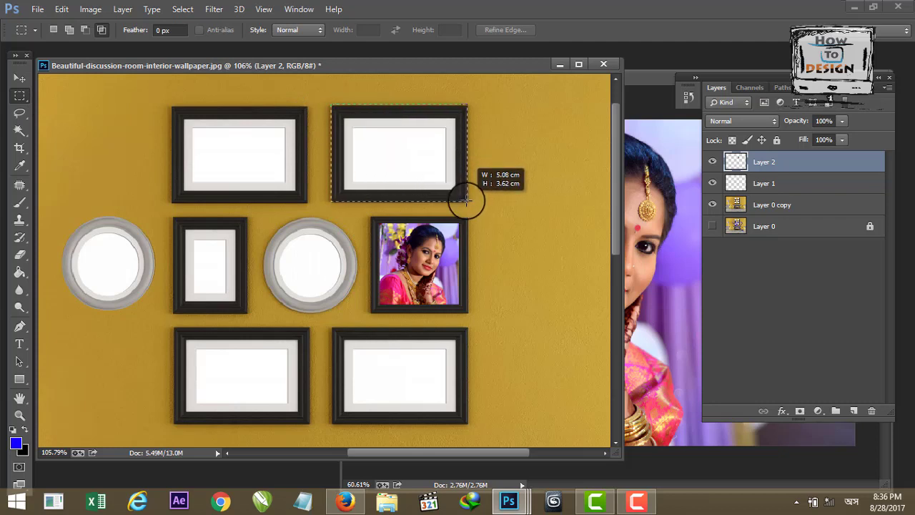
pyautogui.click(711, 161)
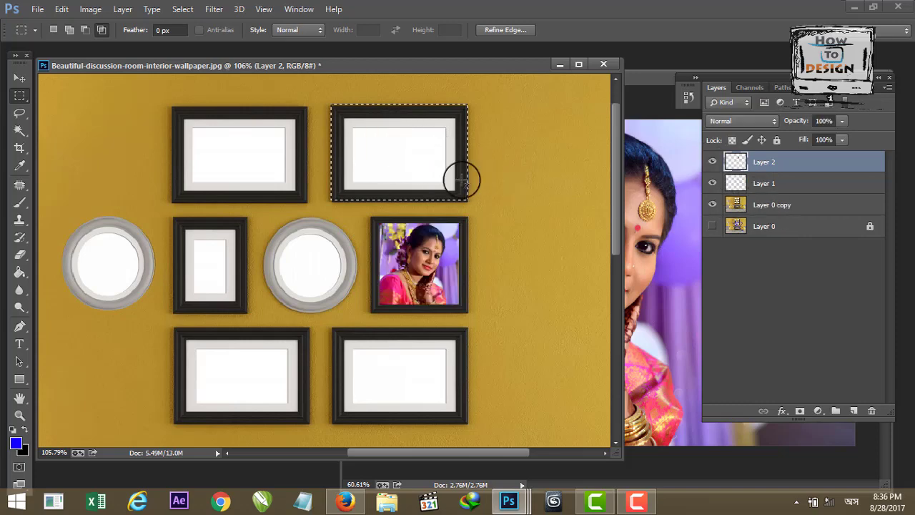
pyautogui.click(766, 209)
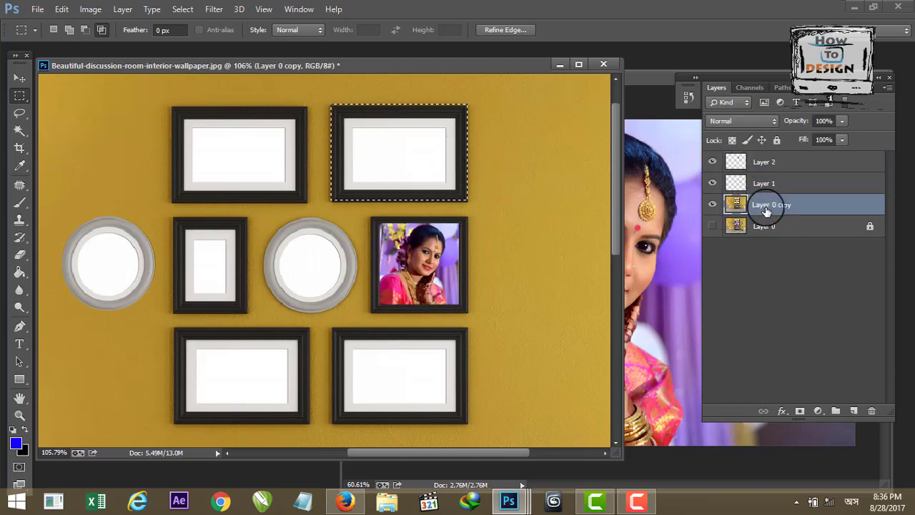
pyautogui.click(712, 204)
pyautogui.hotkey('ctrl', 'j')
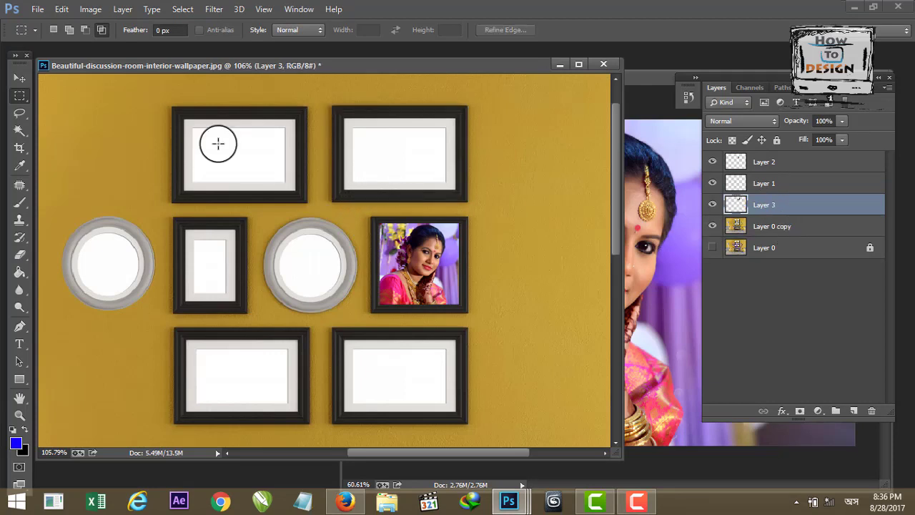
# - Move the Layer 3 frame copy to the right, aligned with the top row
pyautogui.click(19, 78)
pyautogui.moveTo(379, 154); pyautogui.dragTo(533, 153)
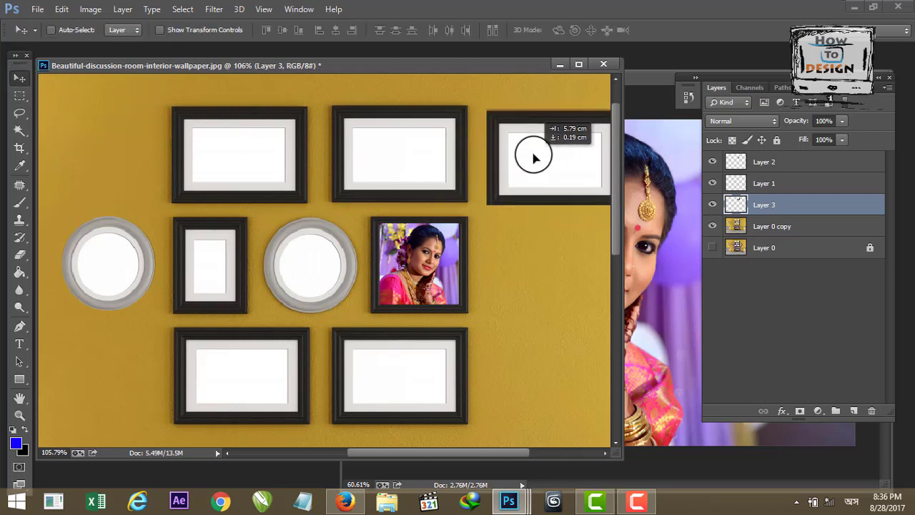
pyautogui.scroll(-2, 533, 153)
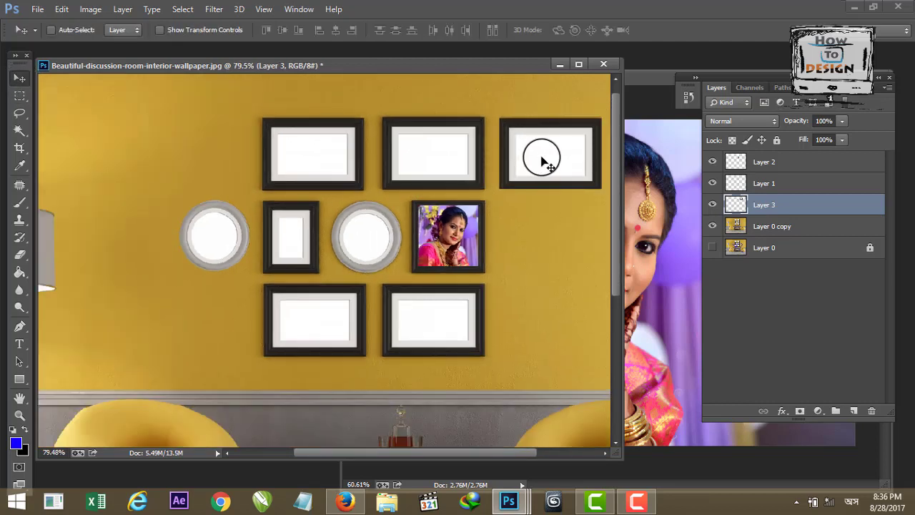
pyautogui.moveTo(543, 159); pyautogui.dragTo(542, 164)
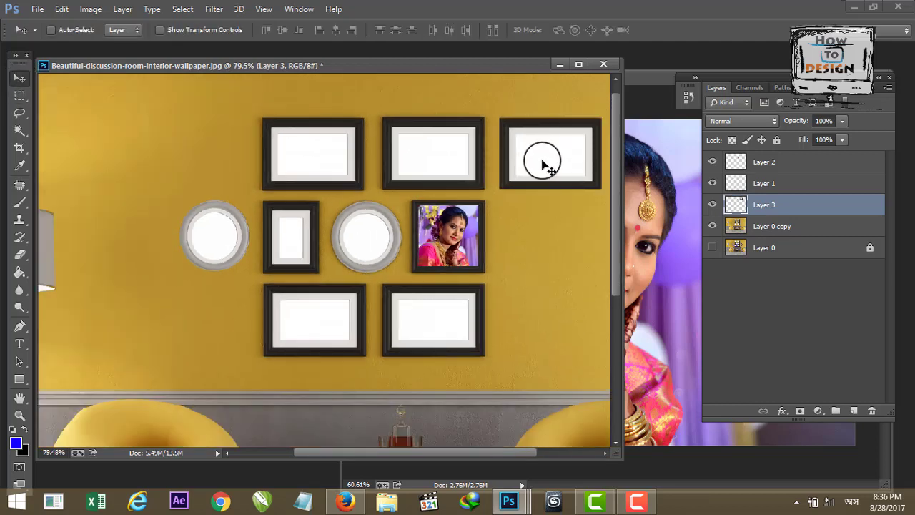
# - Browse the marquee and lasso variants, choose the freehand Lasso, and shift the photo window right
pyautogui.click(25, 98)
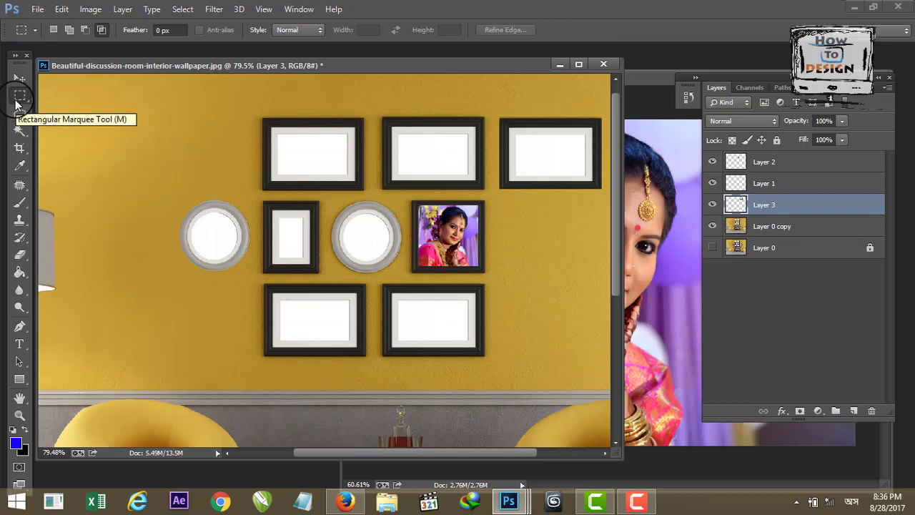
pyautogui.rightClick(20, 100)
pyautogui.click(71, 93)
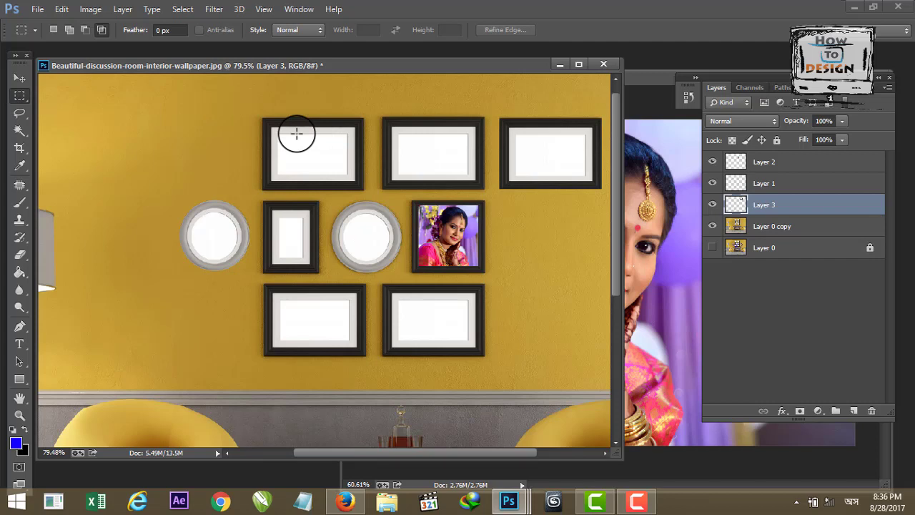
pyautogui.click(17, 116)
pyautogui.moveTo(16, 119)
pyautogui.mouseDown()
pyautogui.moveTo(123, 127)
pyautogui.moveTo(127, 138)
pyautogui.mouseUp()
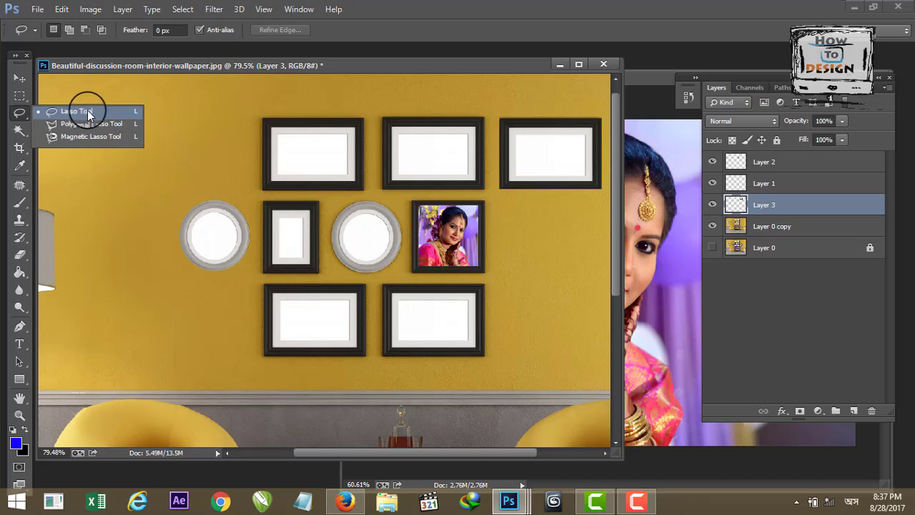
pyautogui.click(22, 114)
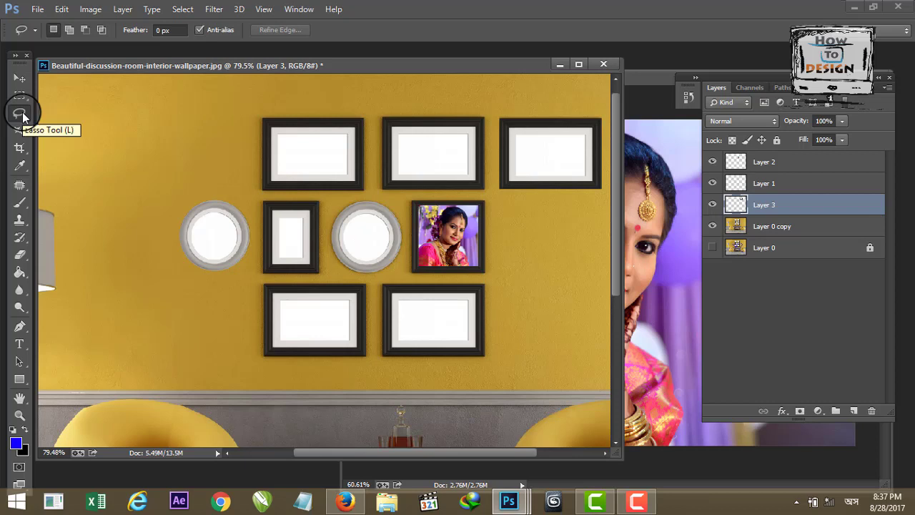
pyautogui.rightClick(22, 115)
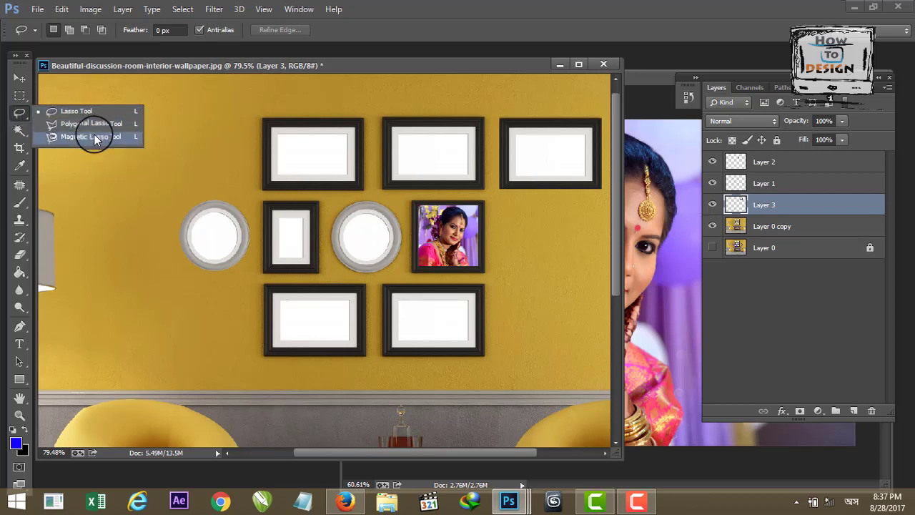
pyautogui.click(19, 116)
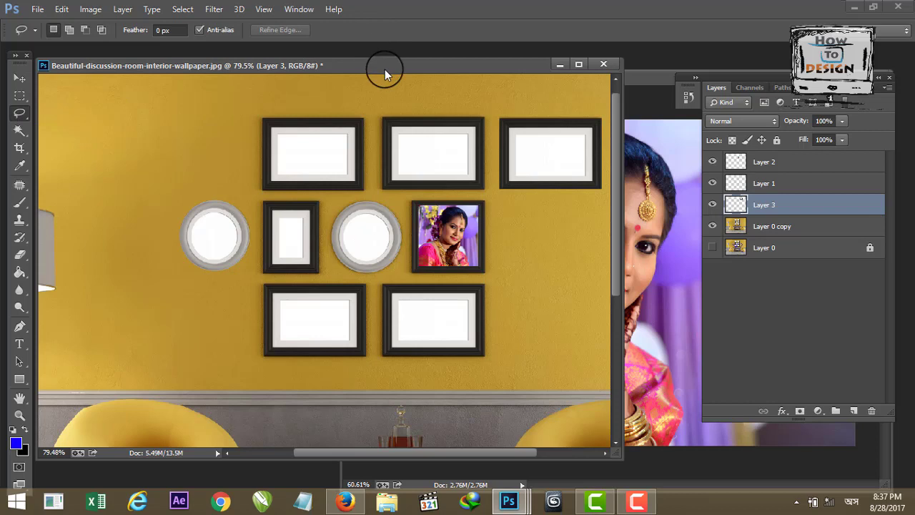
pyautogui.moveTo(384, 69); pyautogui.dragTo(422, 70)
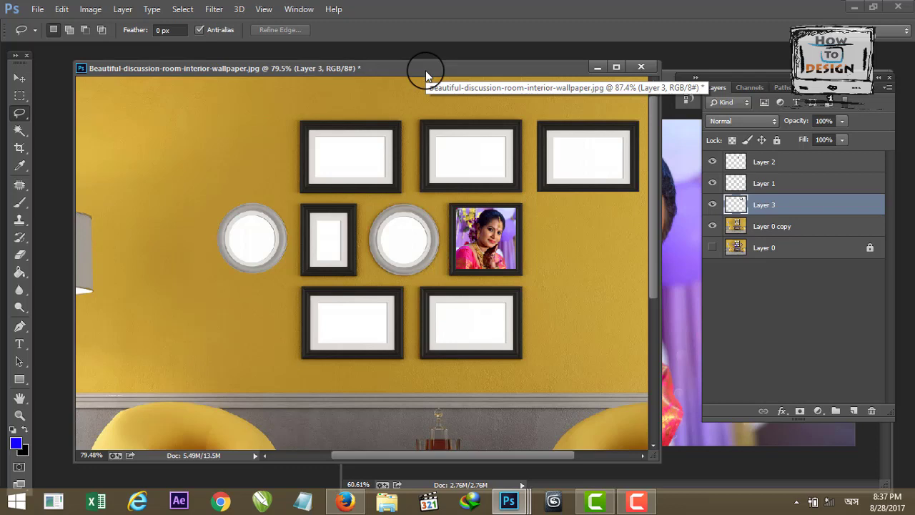
pyautogui.moveTo(425, 70); pyautogui.dragTo(435, 72)
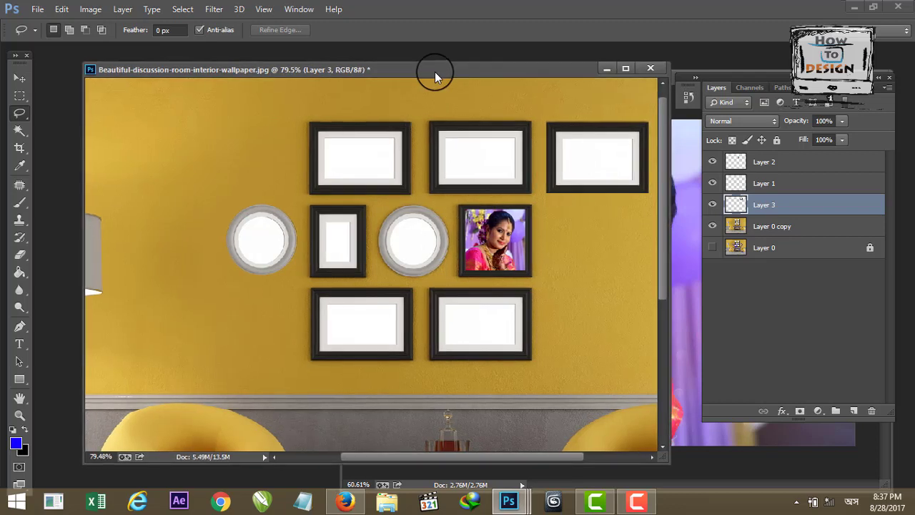